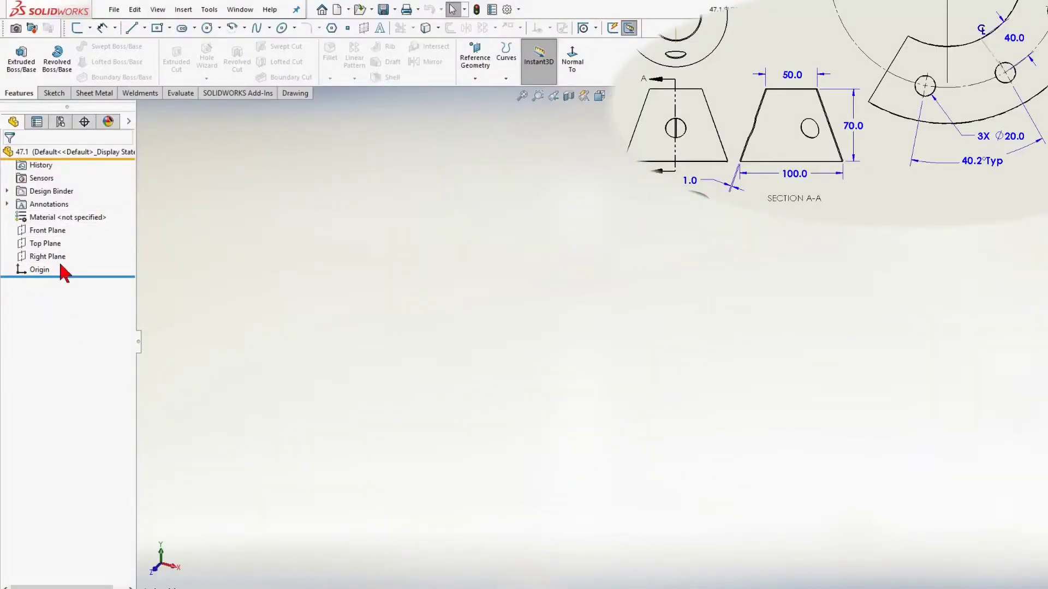
Start a new sketch on the Front Plane, viewed normal to it
left_click(47, 231)
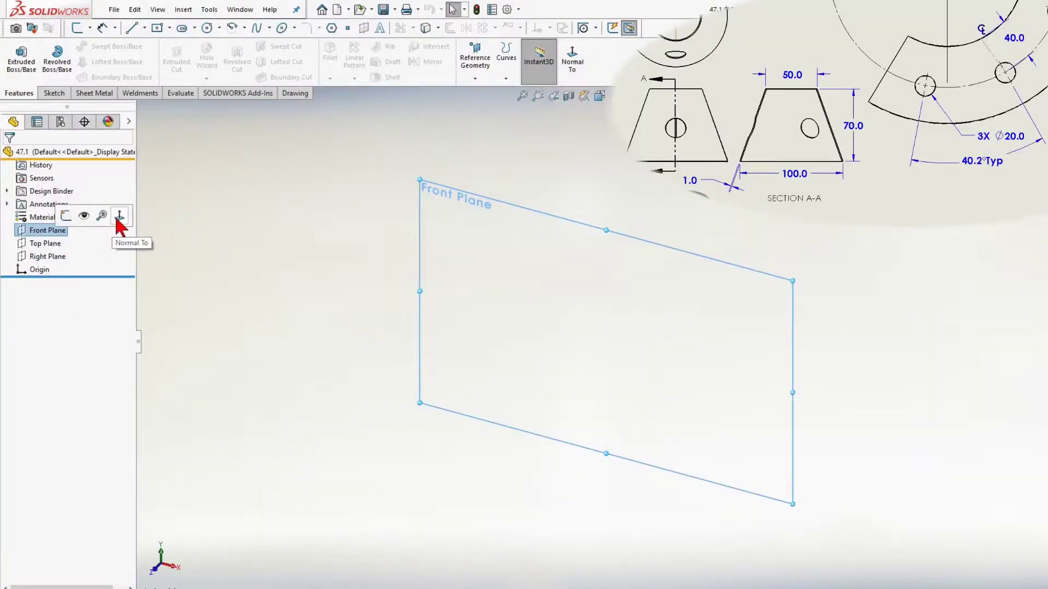
left_click(118, 217)
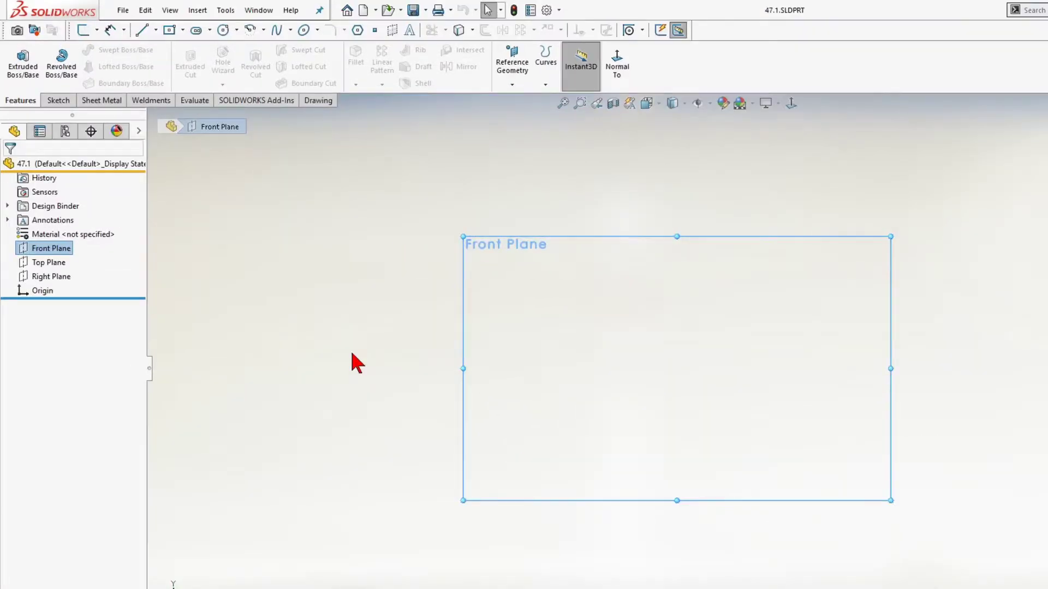
right_click(352, 354)
left_click(367, 298)
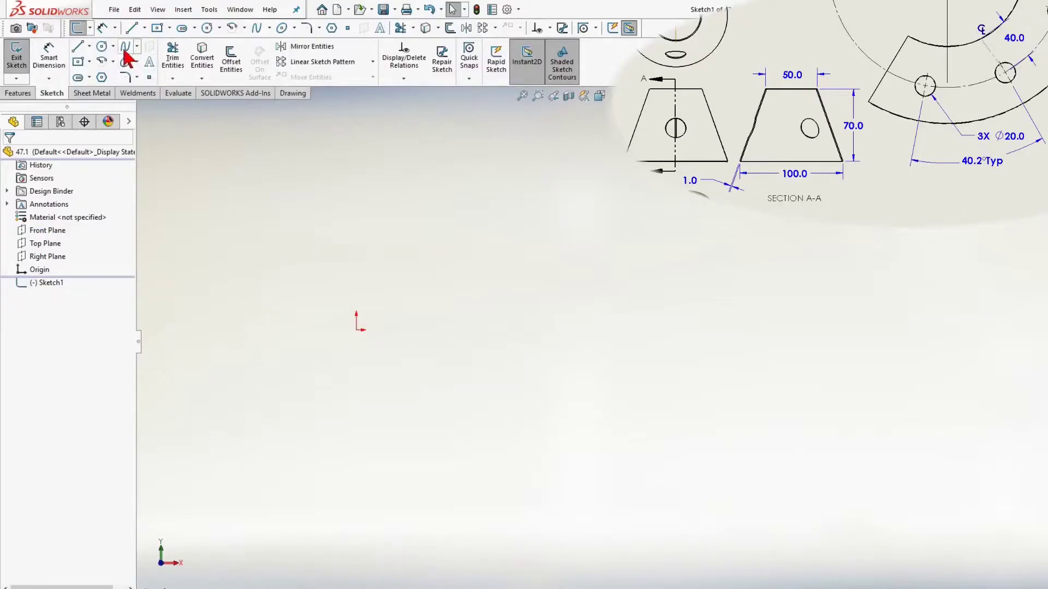
Draw a centerpoint arc around the origin, leaving a small gap at the top
left_click(113, 62)
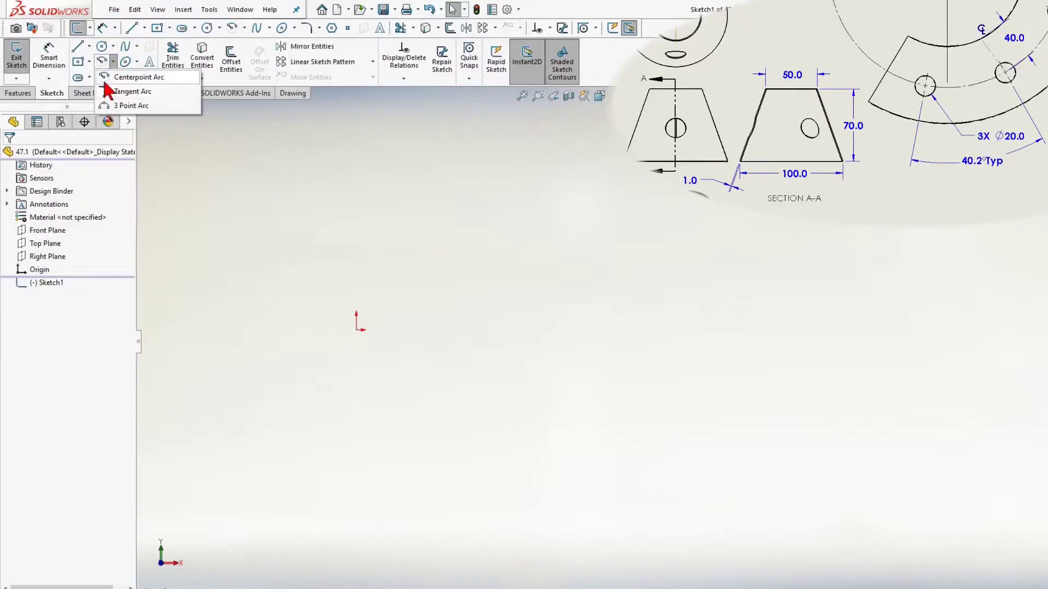
left_click(109, 78)
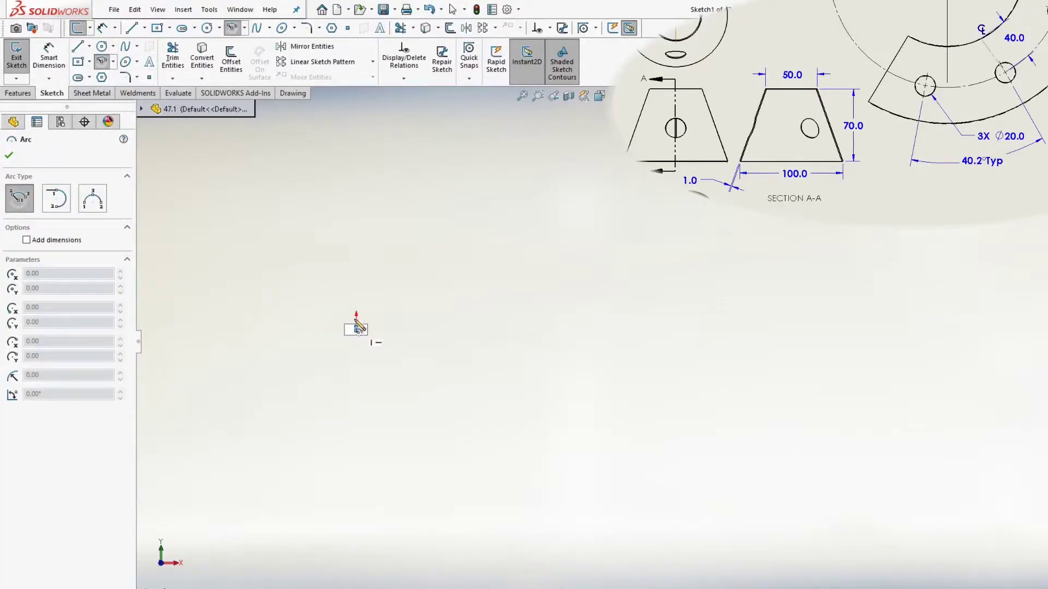
left_click(358, 328)
left_click(384, 219)
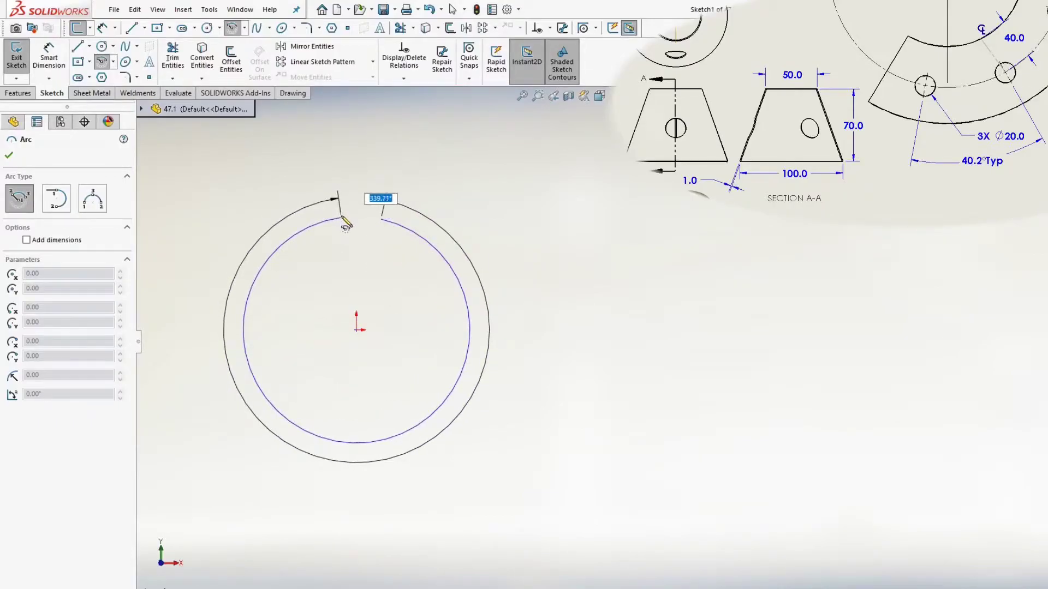
left_click(342, 217)
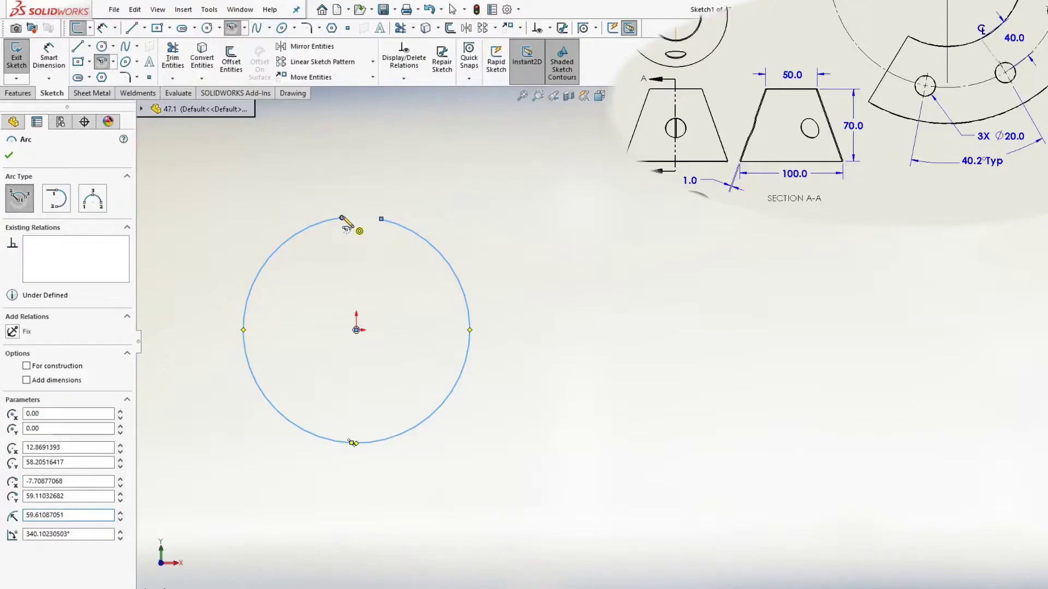
Add a vertical centerline from the origin up to the arc's gap
right_click(343, 217)
left_click(391, 163)
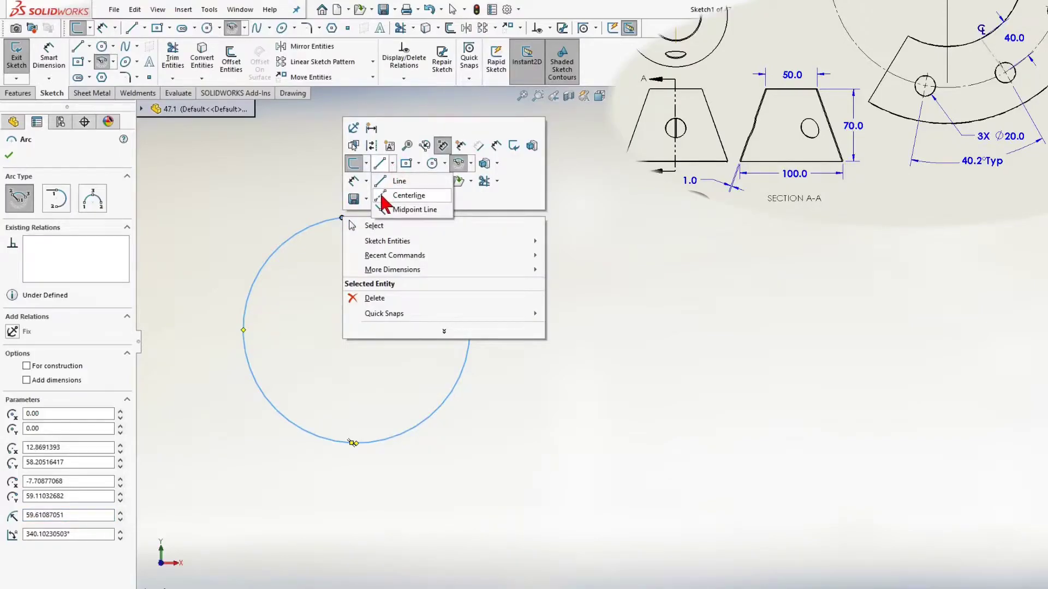
left_click(408, 195)
left_click(356, 329)
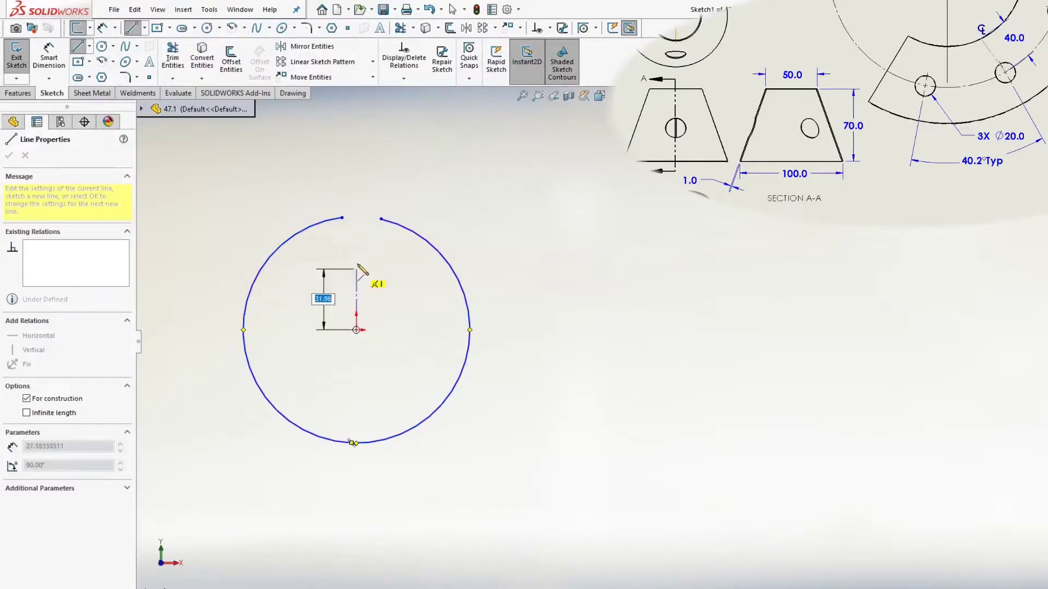
left_click(356, 217)
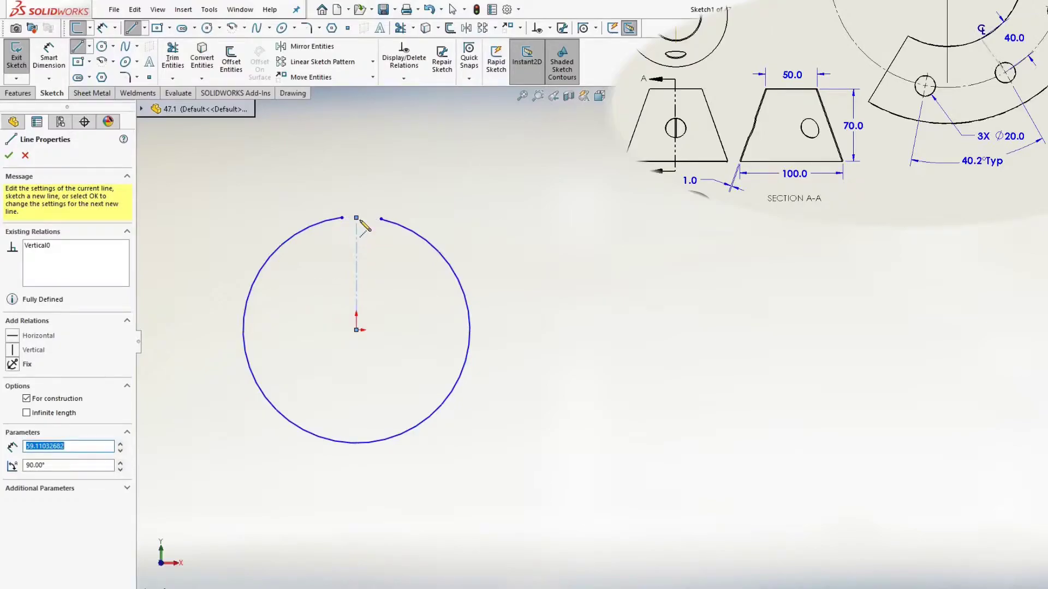
key("Escape")
Dimension the arc radius to 50
right_click(329, 247)
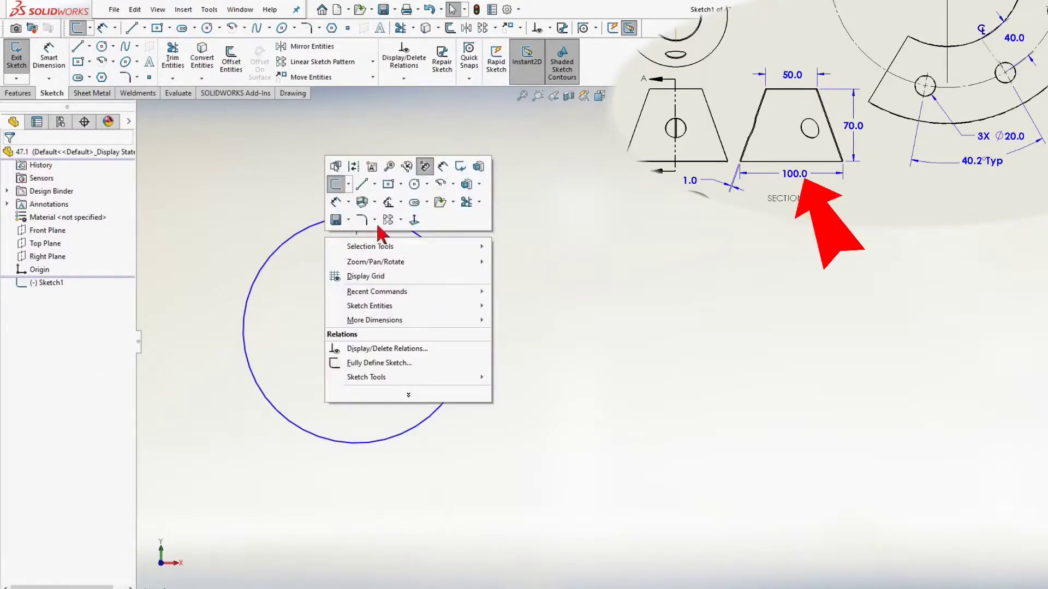
left_click(461, 168)
left_click(316, 228)
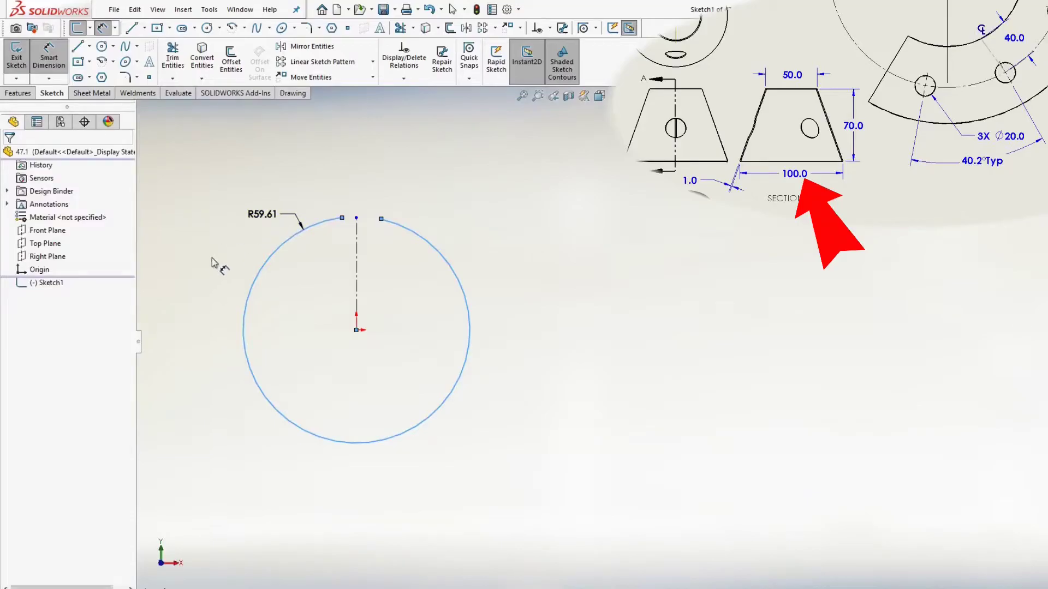
left_click(196, 272)
type("50")
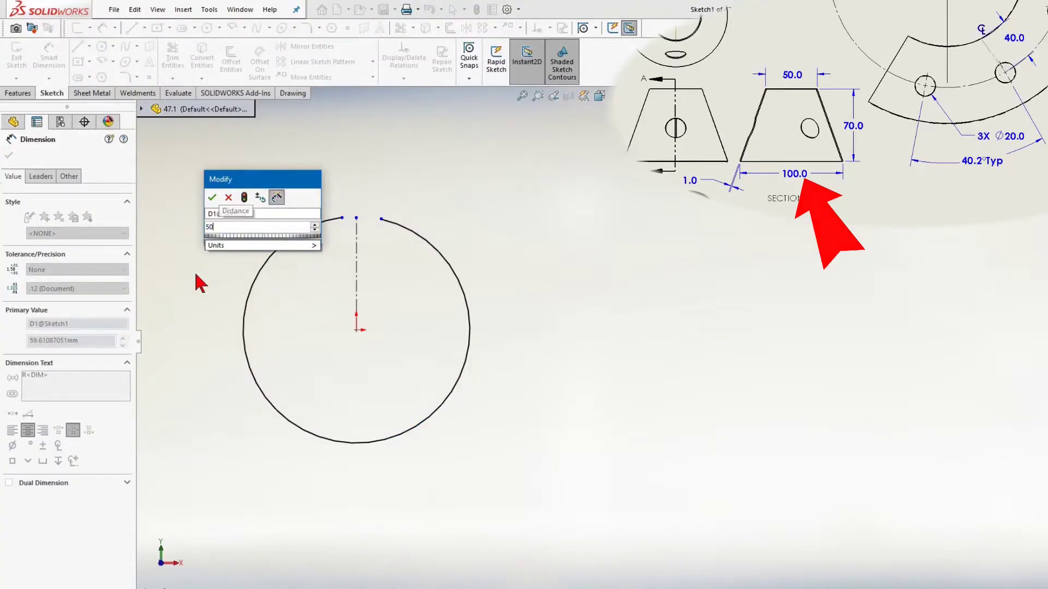
left_click(212, 197)
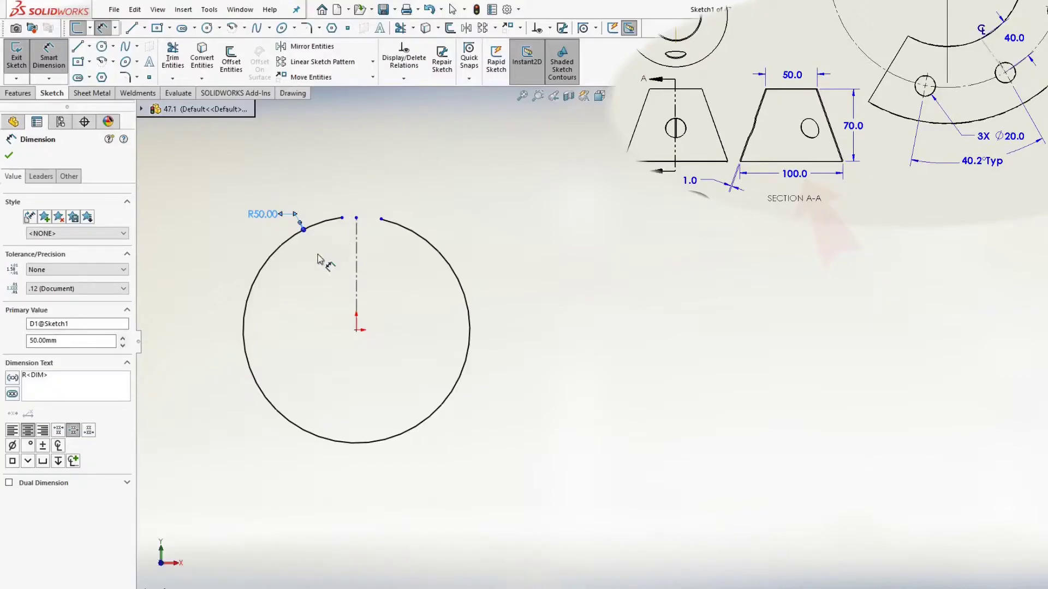
key("Escape")
Make both arc ends symmetric about the centerline
left_click(342, 218)
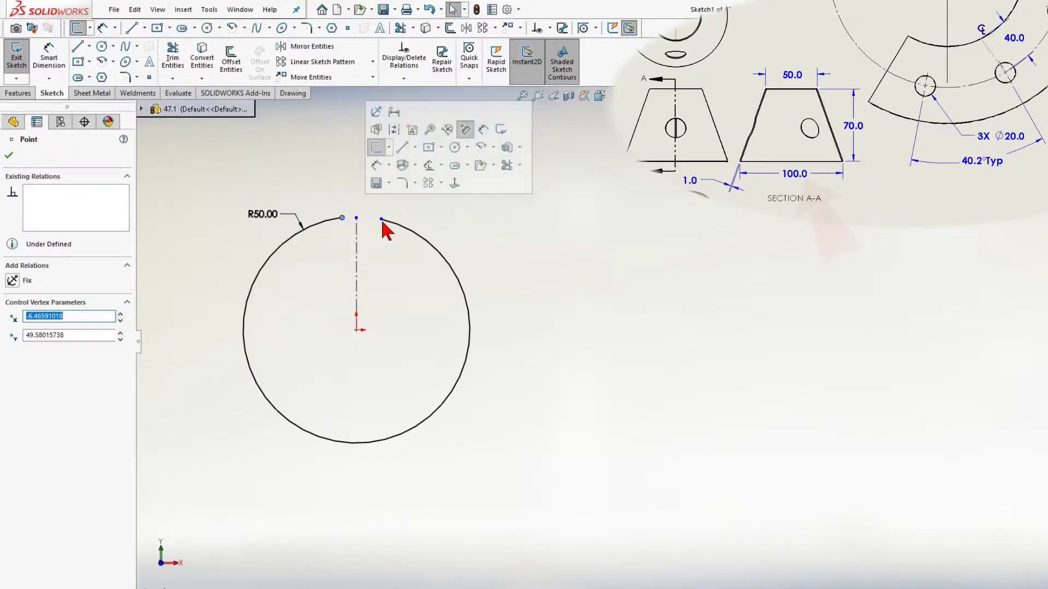
left_click(356, 248, "ctrl")
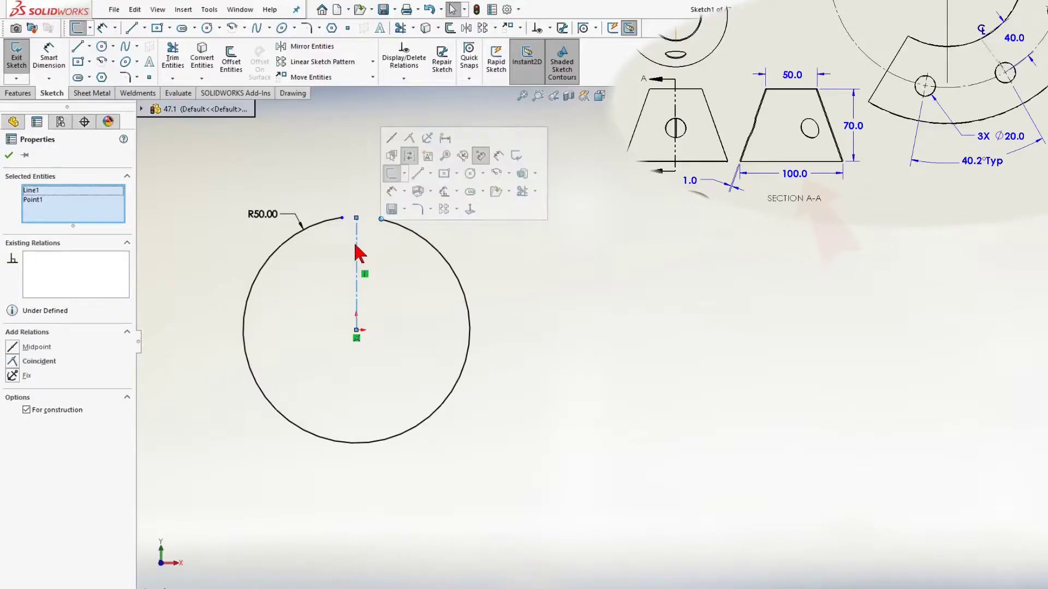
left_click(342, 219, "ctrl")
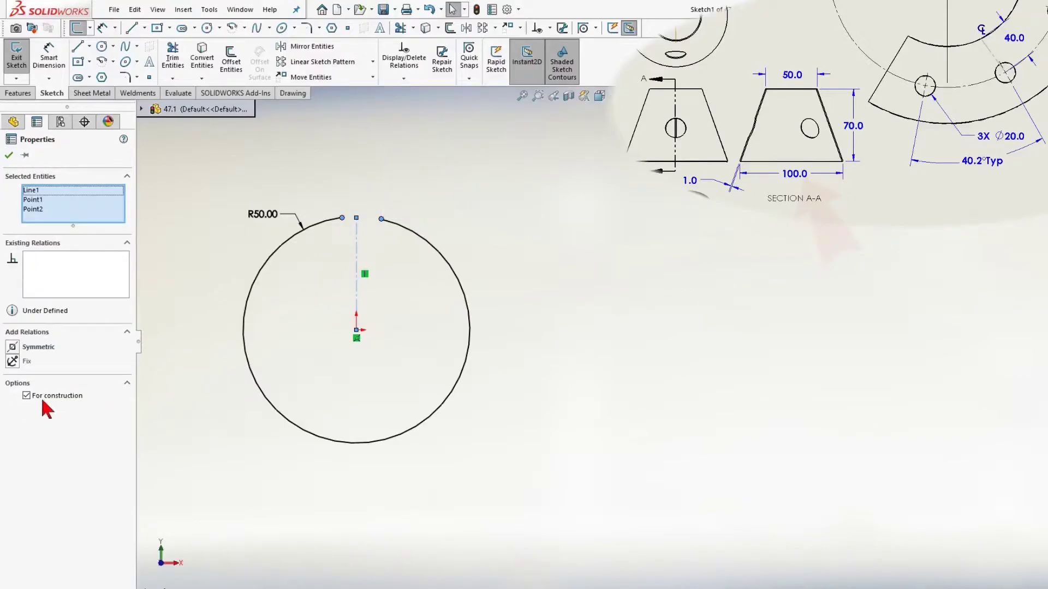
left_click(12, 347)
Dimension the gap between the arc ends to 1 mm and exit the sketch
right_click(317, 321)
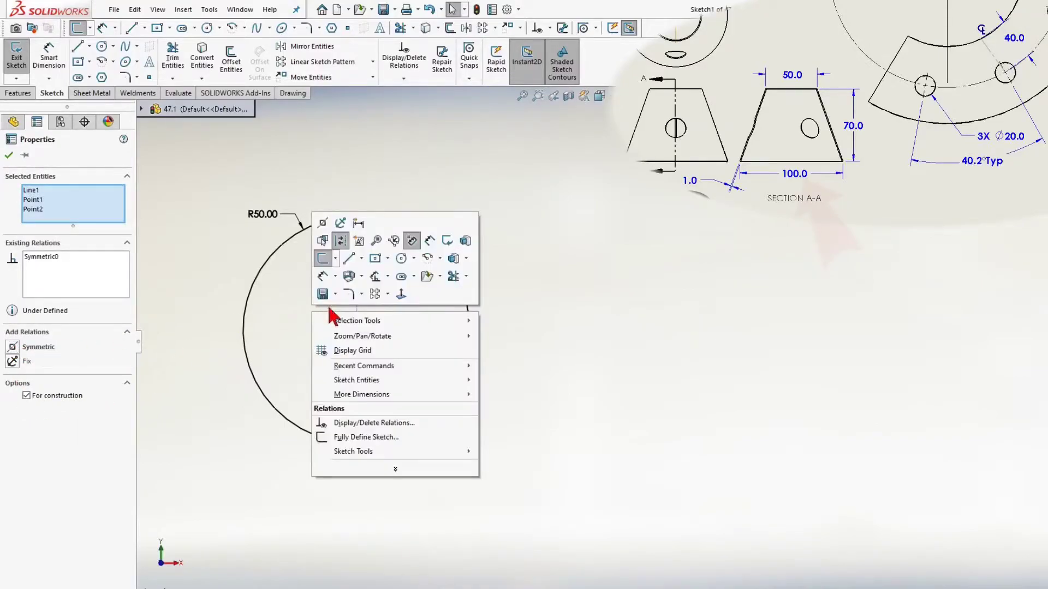
left_click(412, 240)
left_click(342, 217)
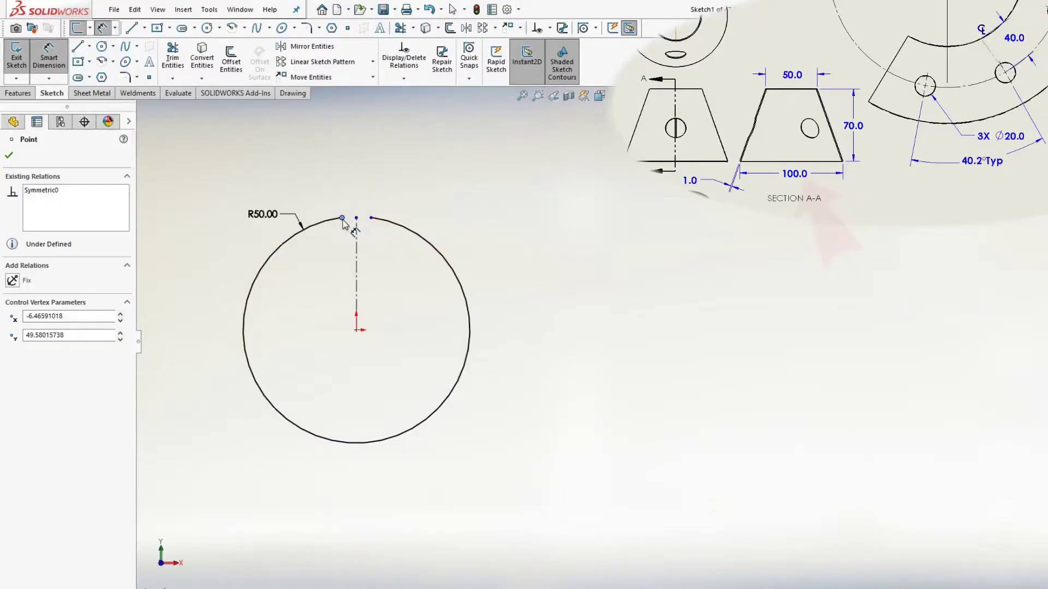
left_click(371, 218)
left_click(359, 194)
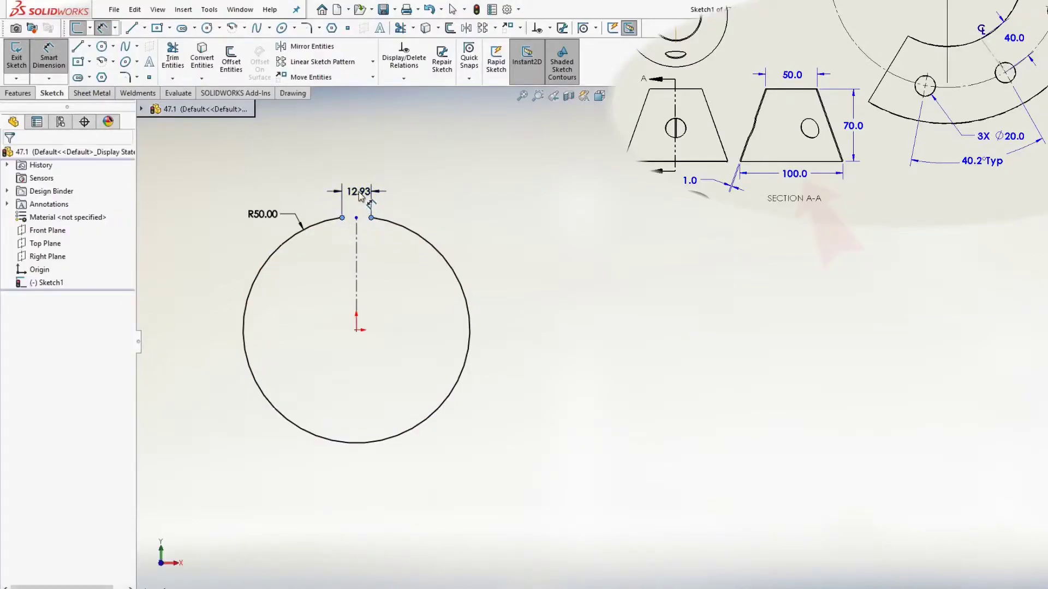
type("1")
key("Return")
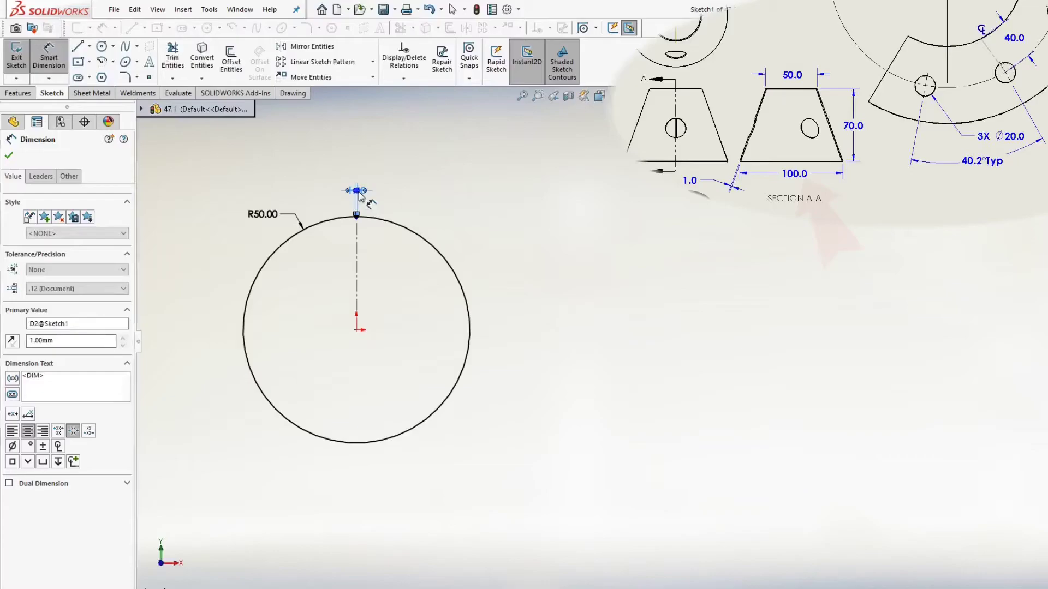
left_click(10, 157)
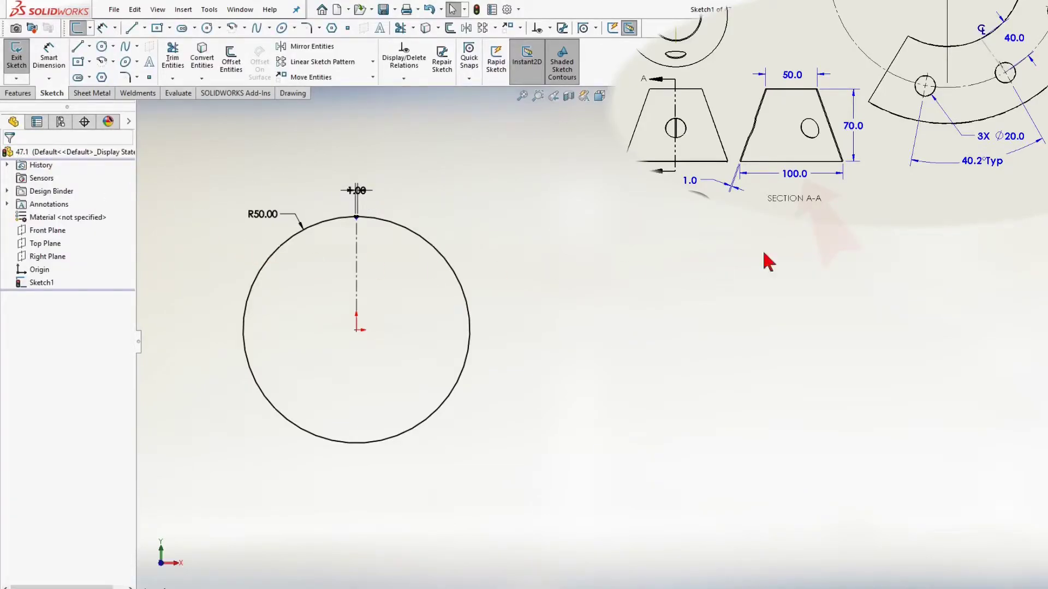
left_click(1026, 115)
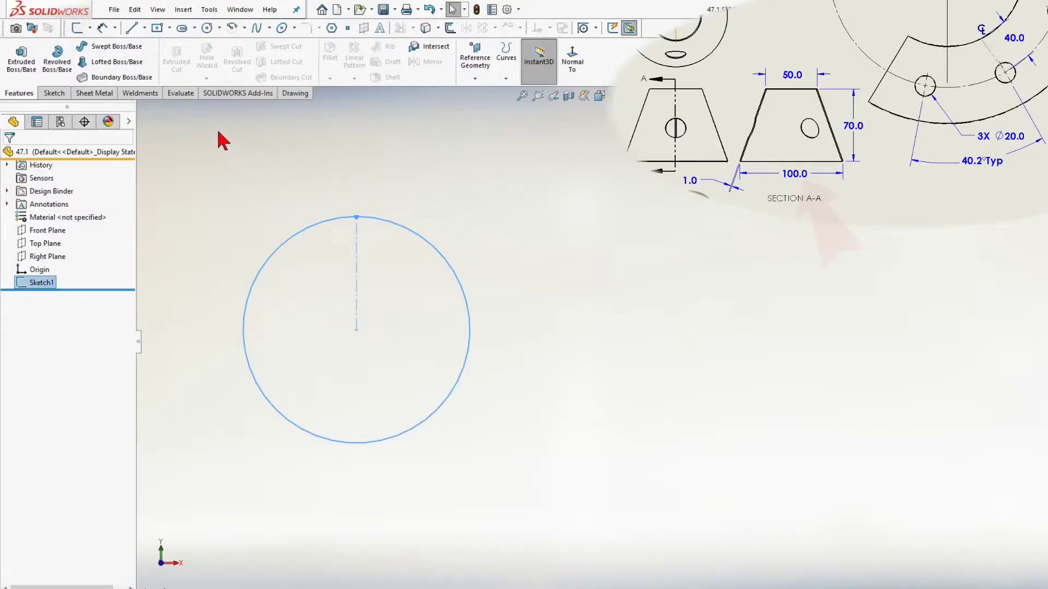
Add a reference plane, Plane1, offset 70 mm from the Front Plane
left_click(47, 230)
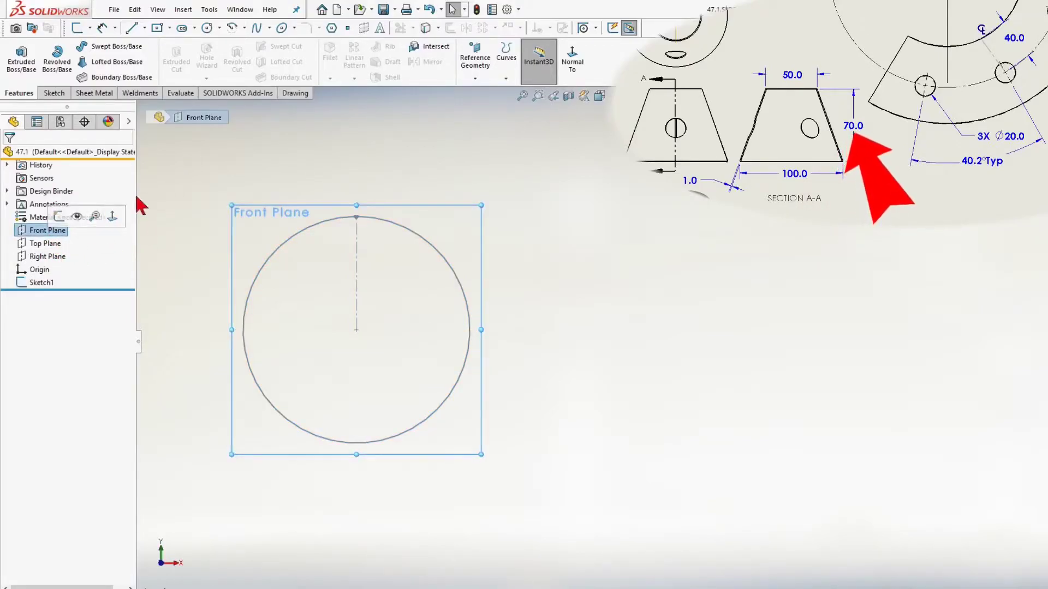
left_click(475, 78)
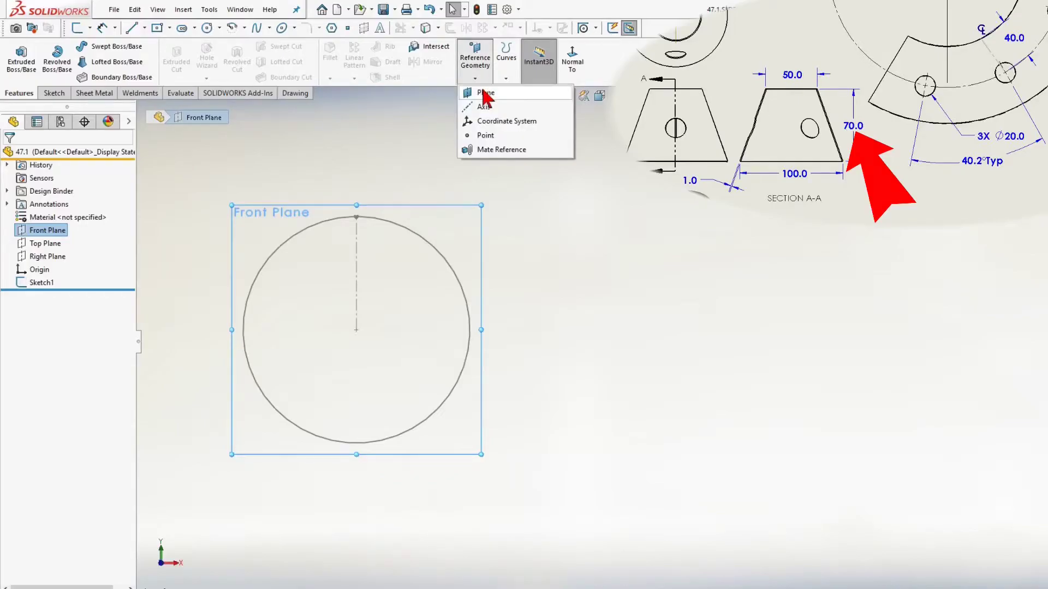
left_click(484, 93)
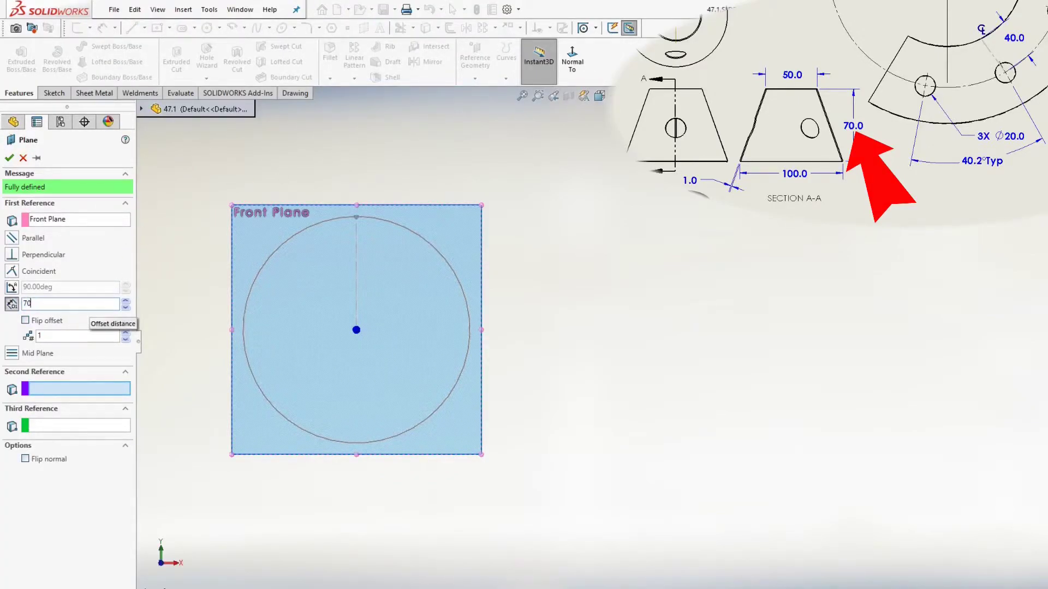
left_click(9, 158)
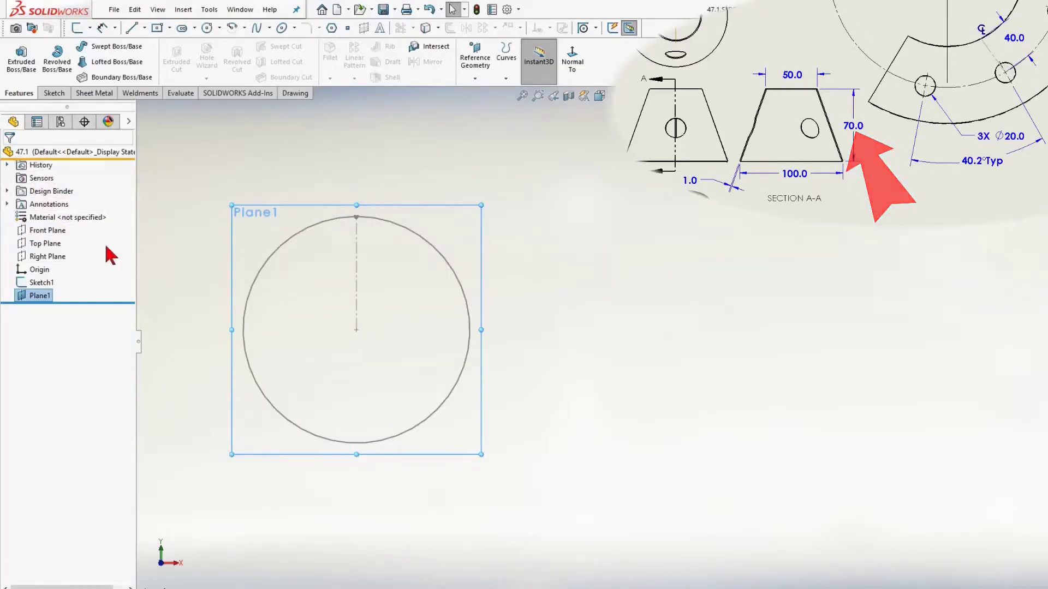
Start a new sketch on Plane1
right_click(45, 295)
left_click(54, 276)
right_click(294, 300)
left_click(377, 238)
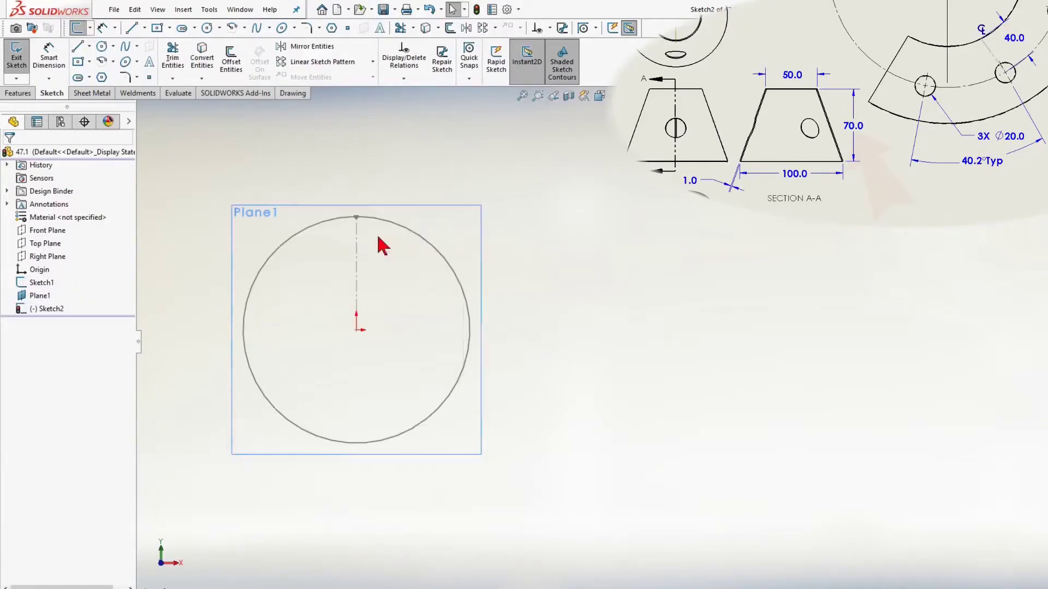
Draw a centerpoint arc on the origin with a small gap at the top
left_click(113, 62)
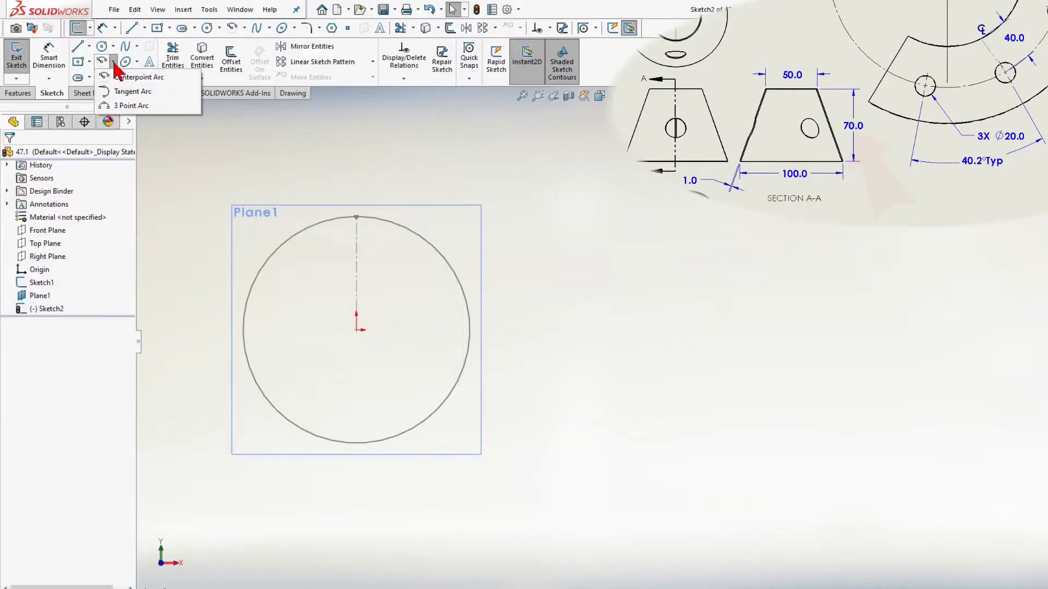
left_click(131, 77)
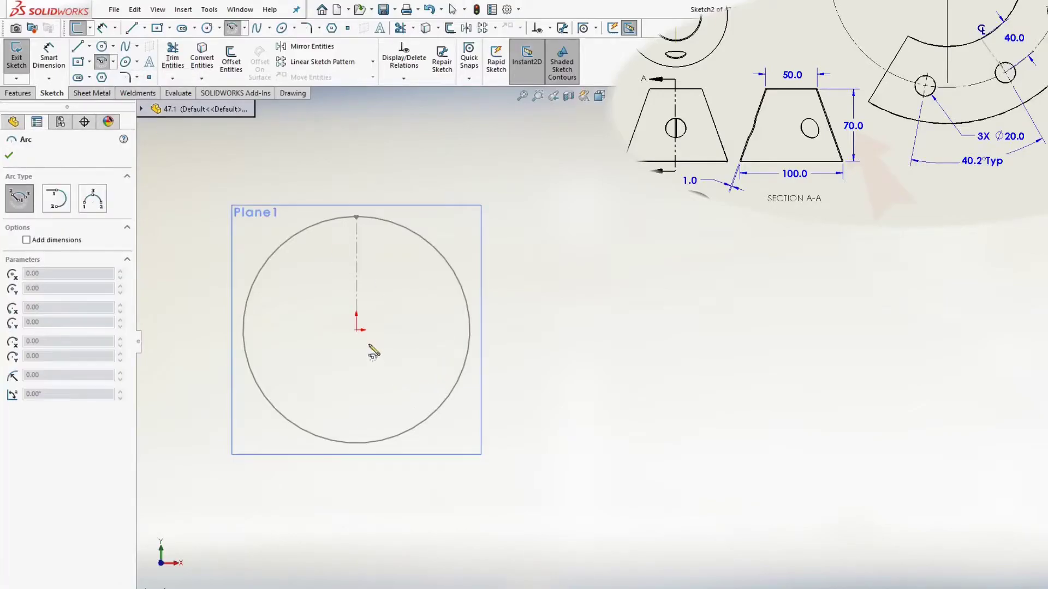
left_click(356, 330)
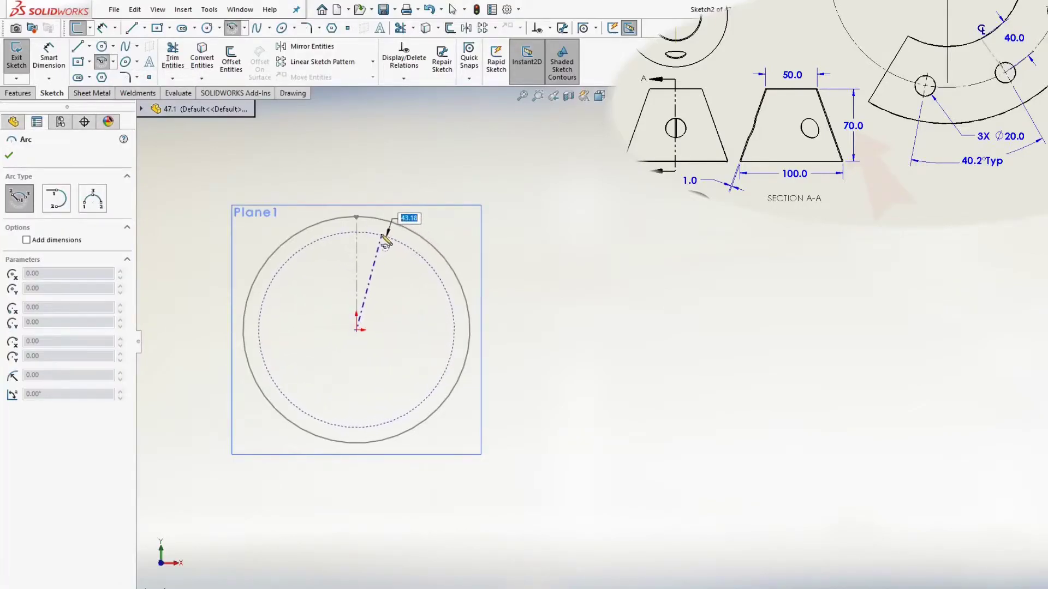
left_click(370, 241)
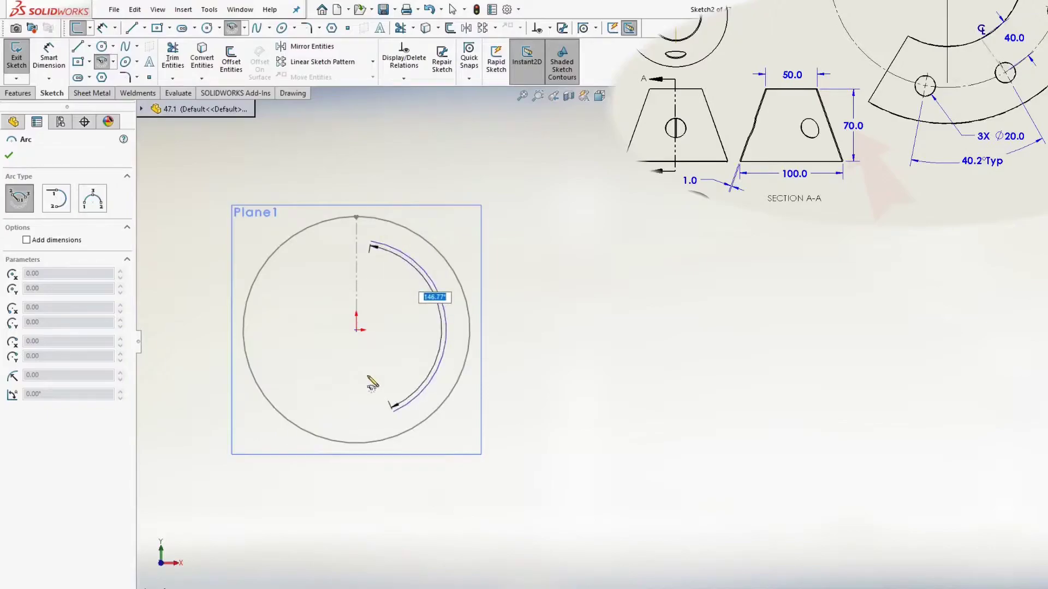
left_click(344, 241)
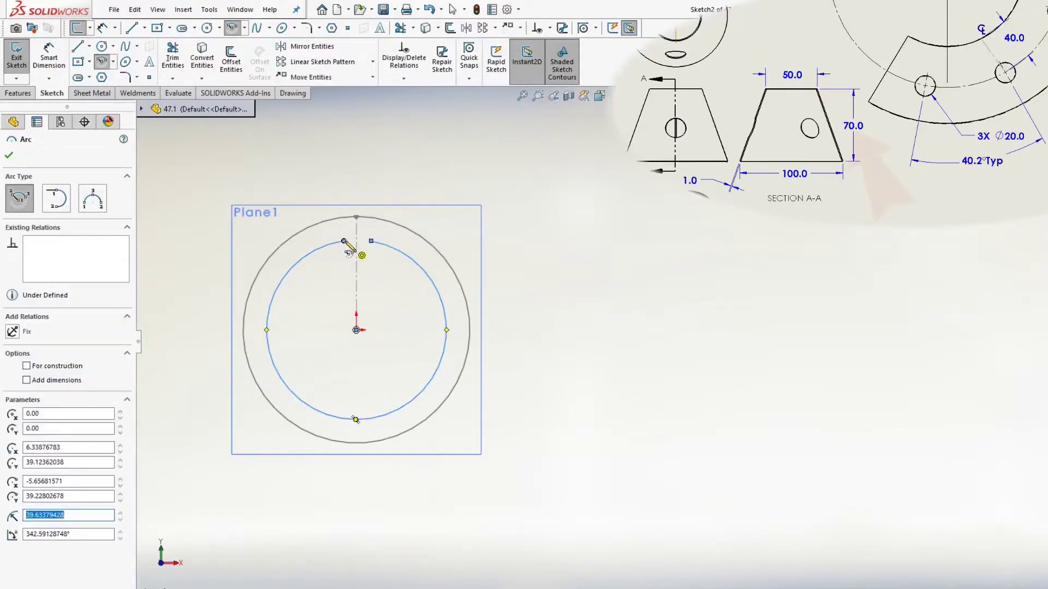
Dimension the new arc's radius to 25
right_click(345, 241)
left_click(445, 169)
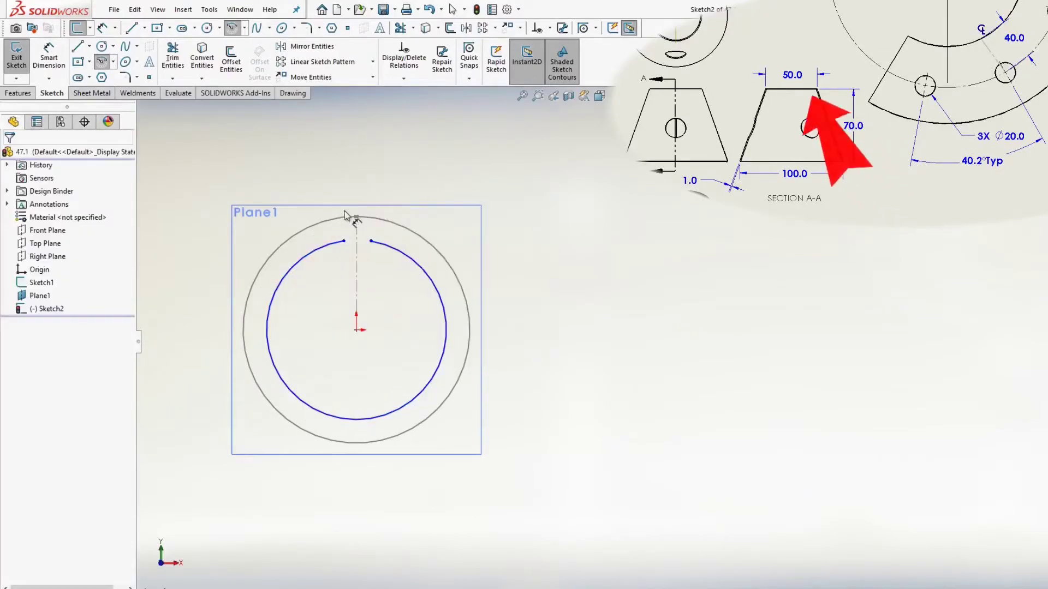
left_click(316, 253)
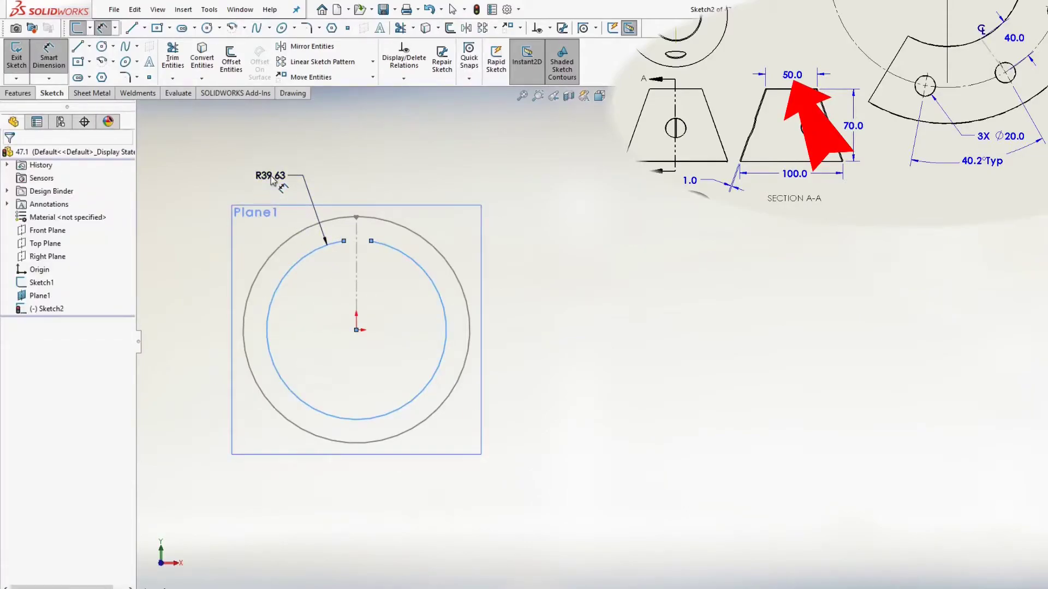
left_click(272, 174)
type("25")
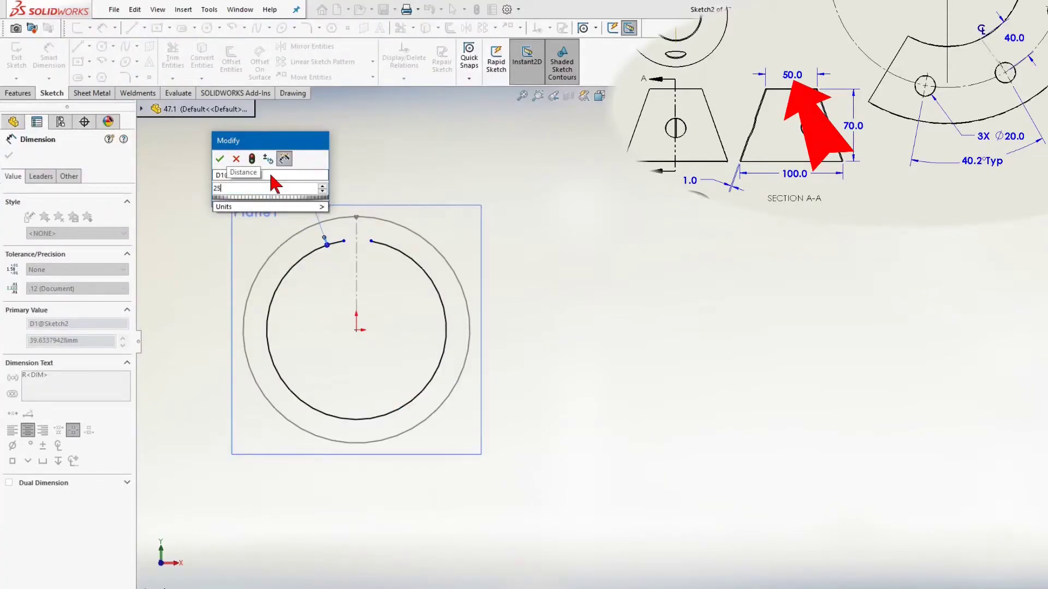
key("Return")
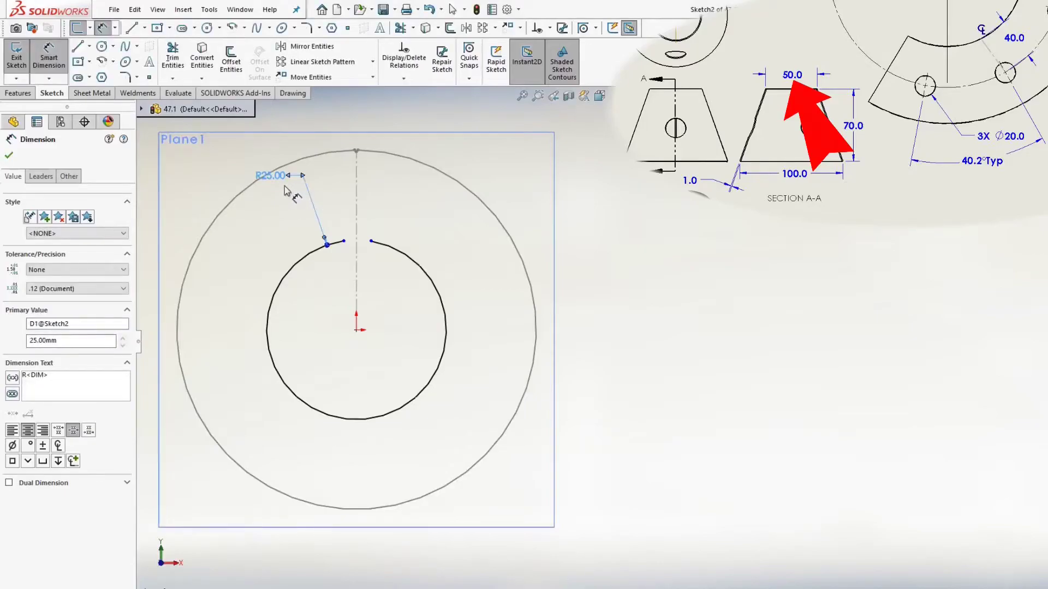
right_click(386, 216)
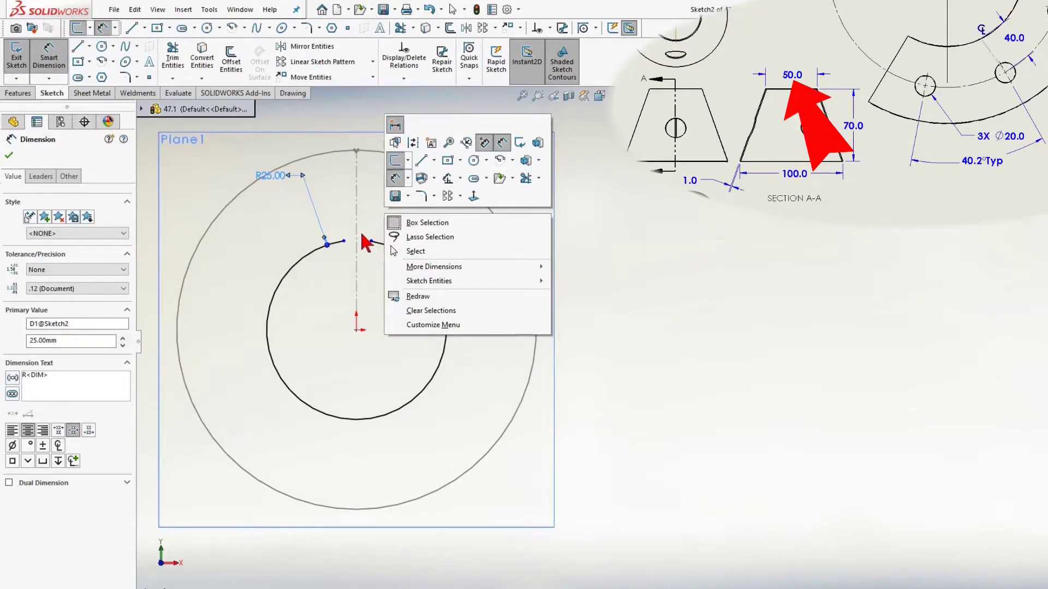
key("Escape")
key("Escape")
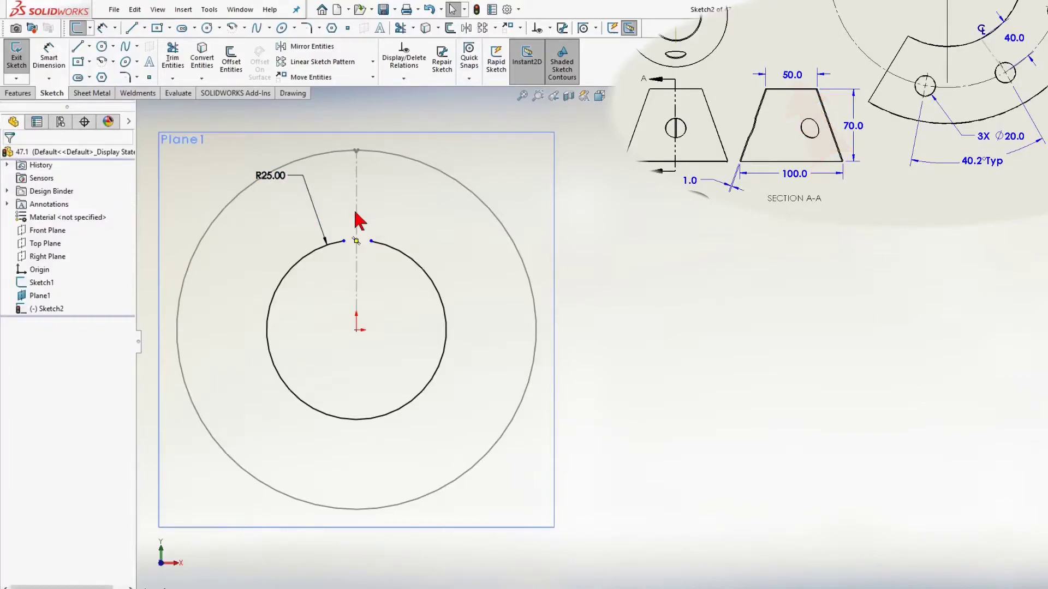
Select the vertical dashed line and bring up the line-type choices
left_click(356, 212)
right_click(364, 281)
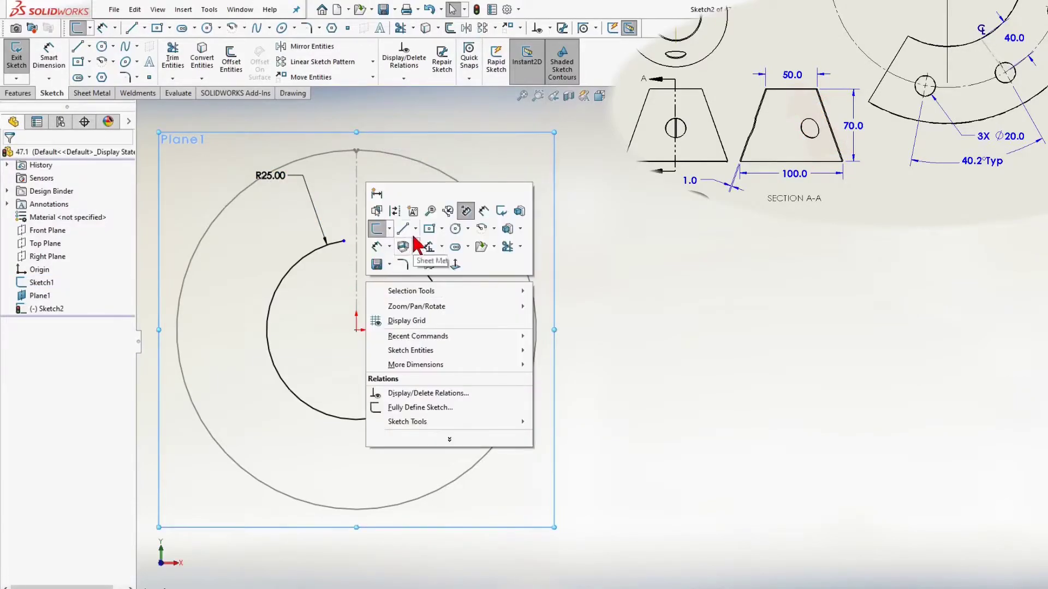
left_click(416, 228)
Draw a vertical centerline from the origin to the arc's gap
left_click(423, 257)
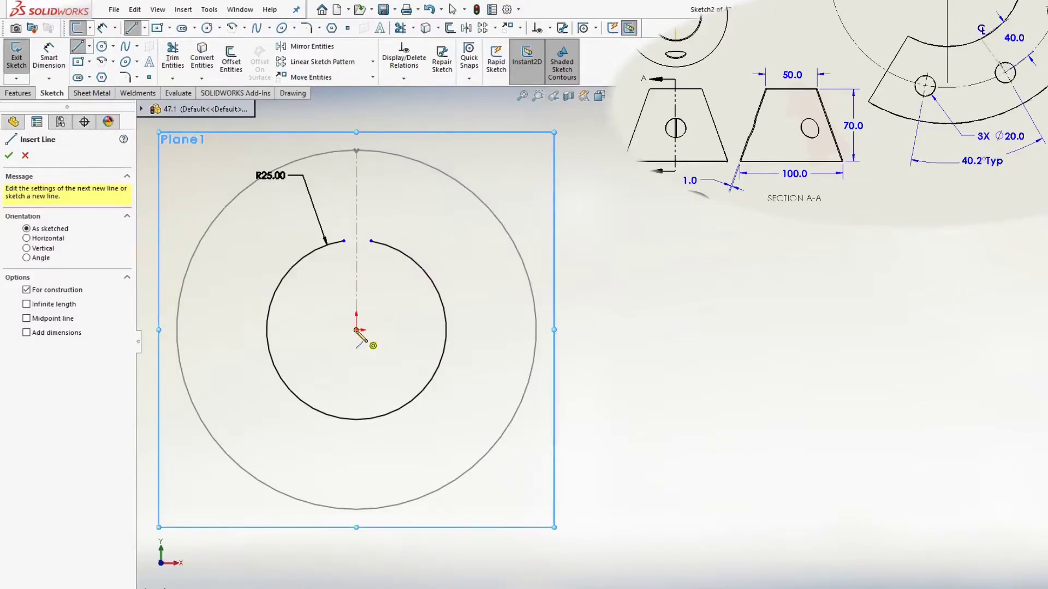
left_click(355, 330)
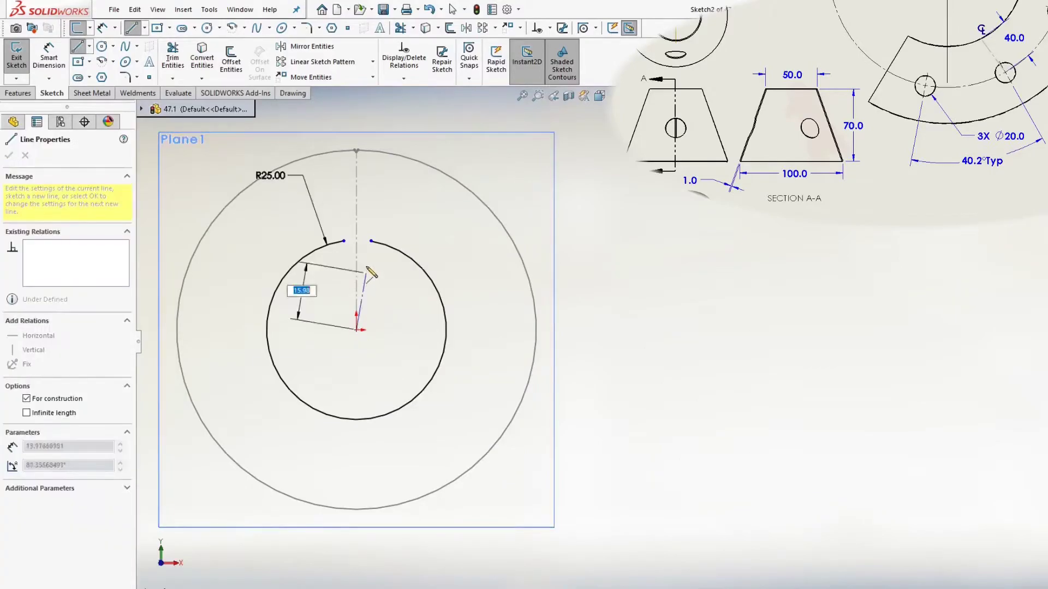
left_click(356, 241)
key("Escape")
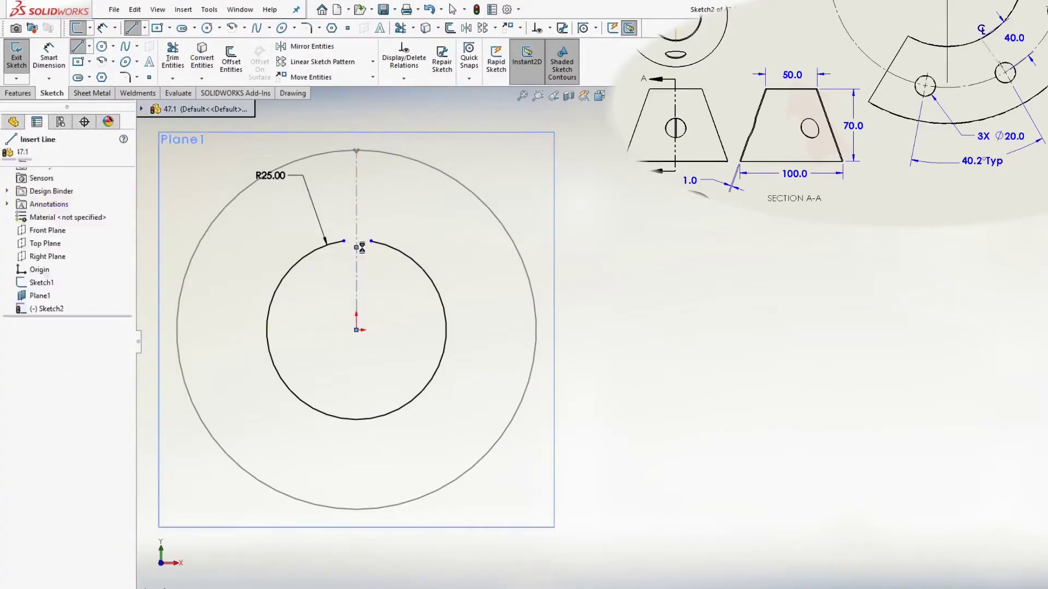
Make the two gap endpoints symmetric about the centerline
left_click(356, 262)
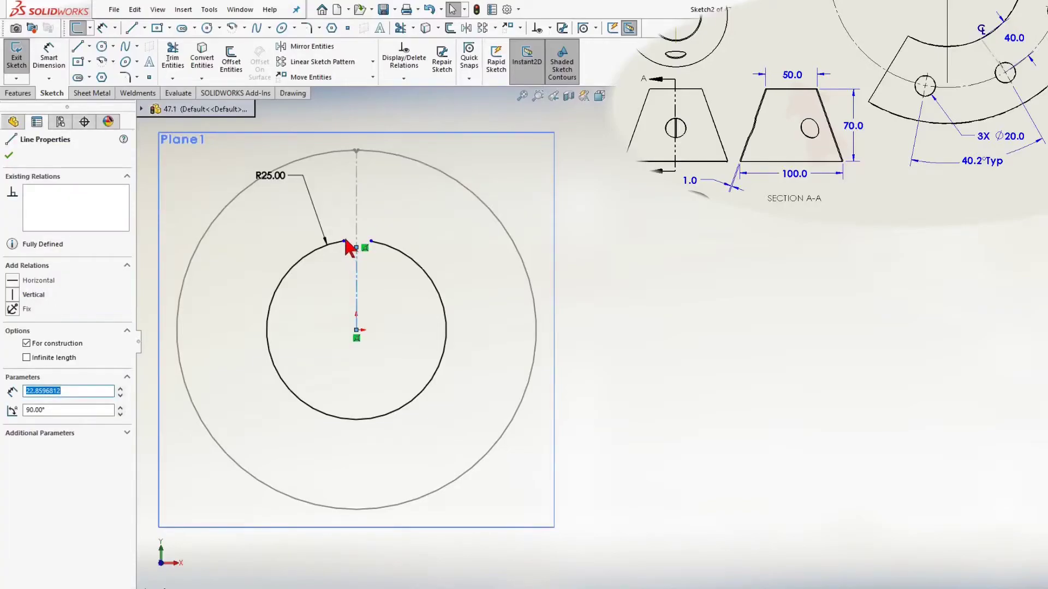
left_click(343, 241, "ctrl")
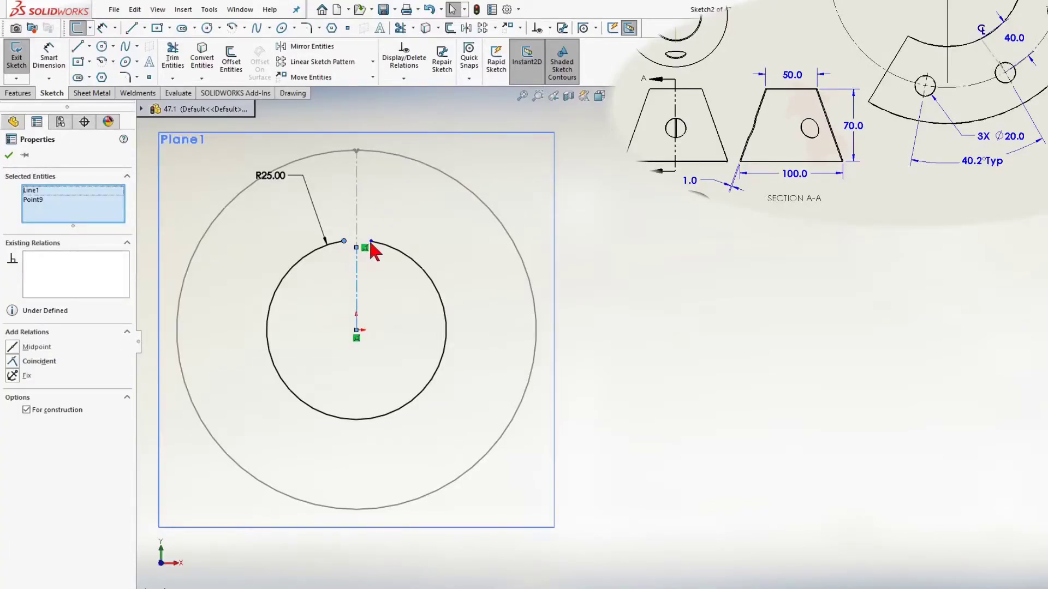
left_click(371, 241, "ctrl")
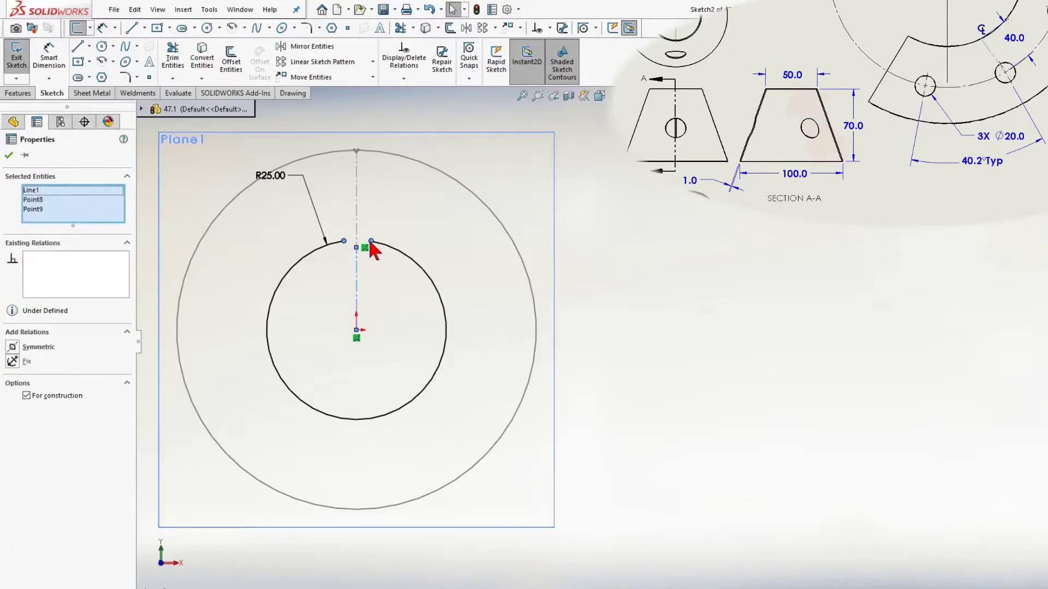
left_click(25, 347)
Dimension the gap between the arc endpoints to 1 mm
right_click(365, 322)
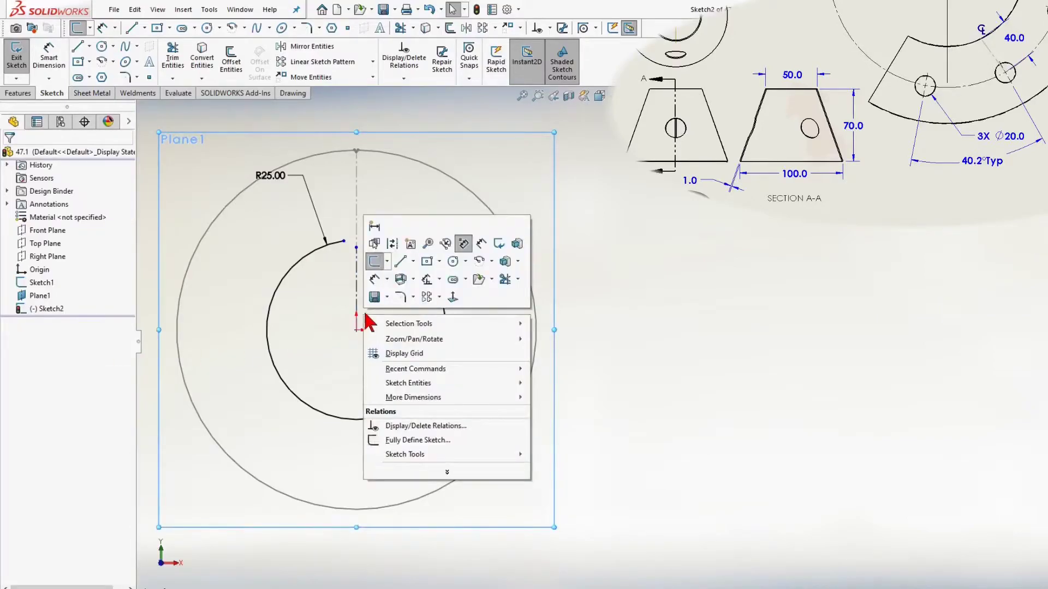
left_click(481, 244)
left_click(345, 242)
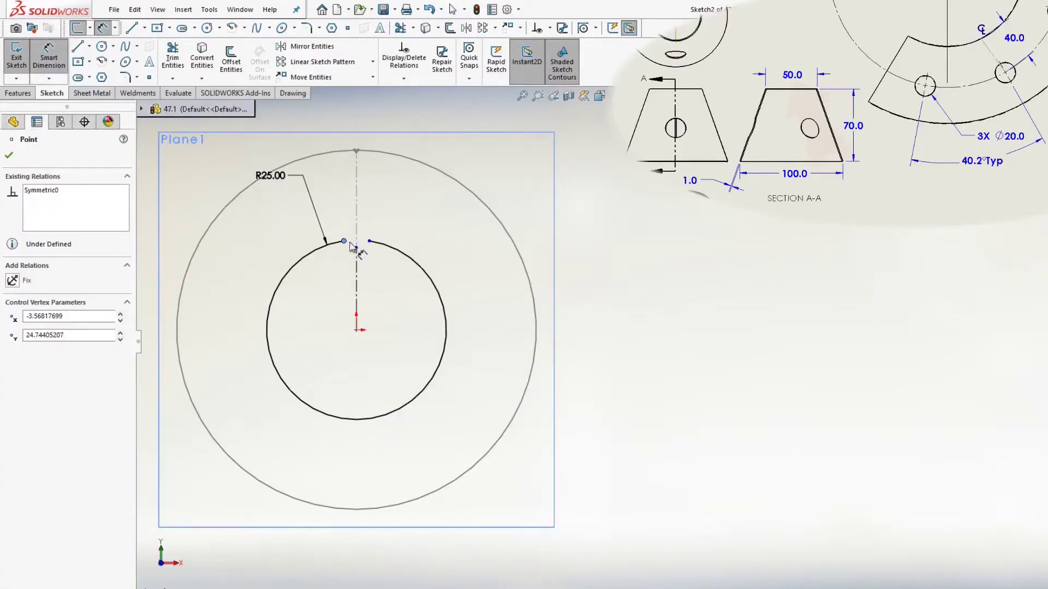
left_click(369, 242)
left_click(365, 224)
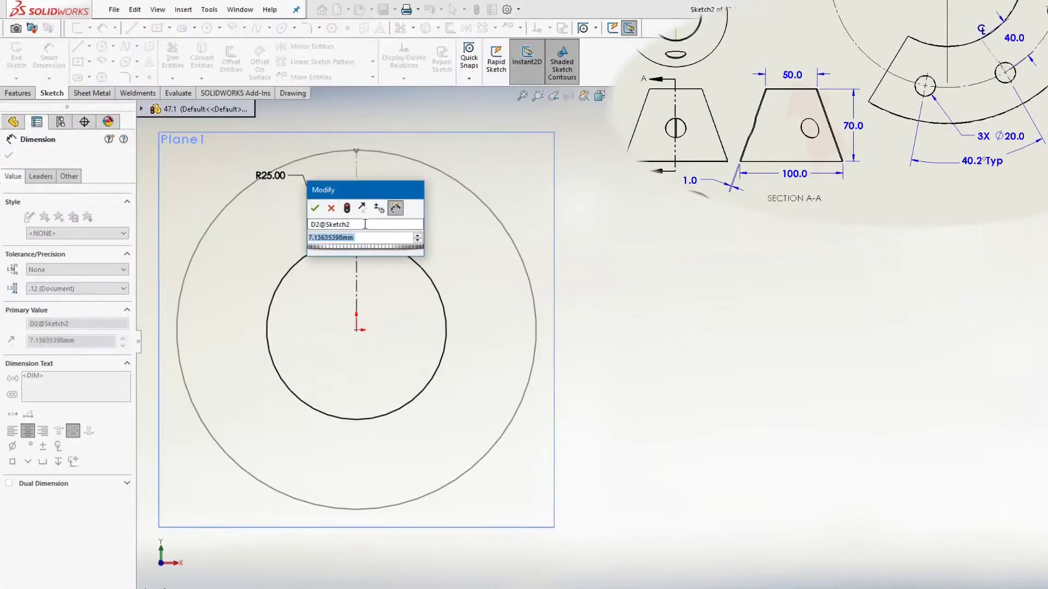
type("1")
key("Return")
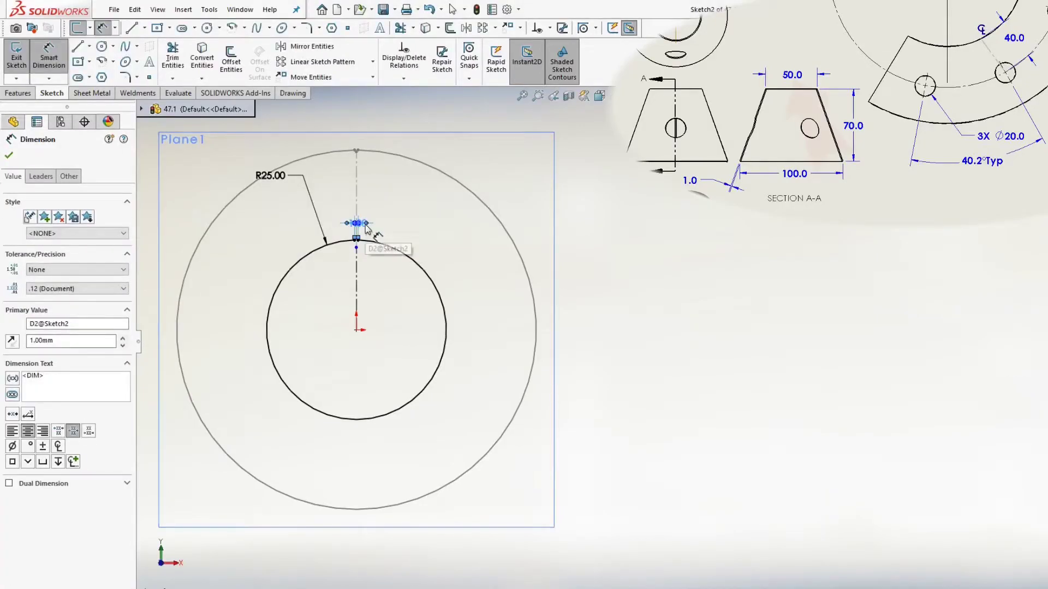
left_click(9, 155)
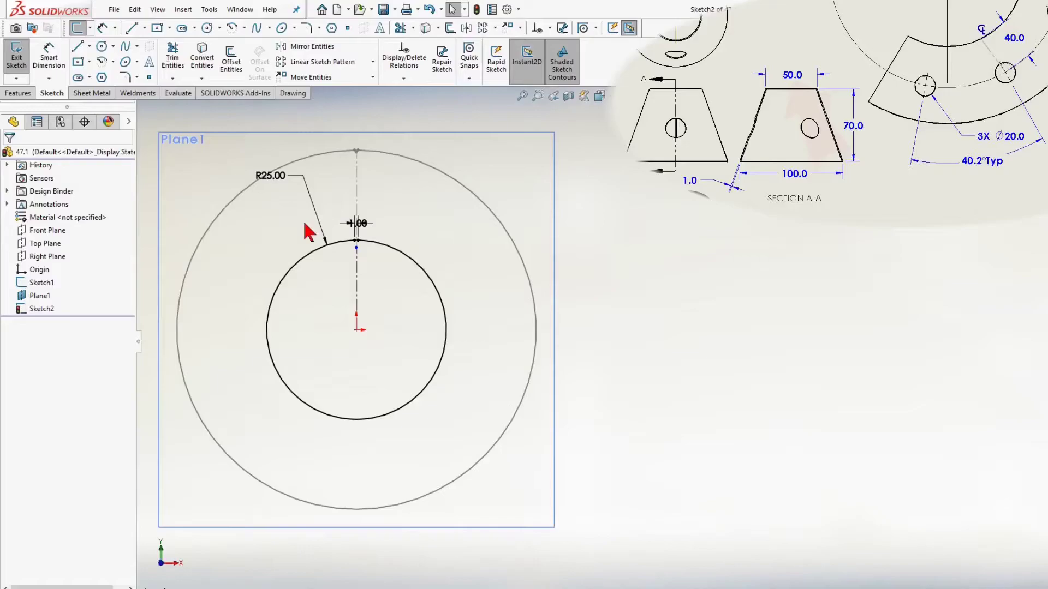
Loft Sketch1 and Sketch2 with Lofted Bends into a formed 1 mm thick cone
left_click(102, 94)
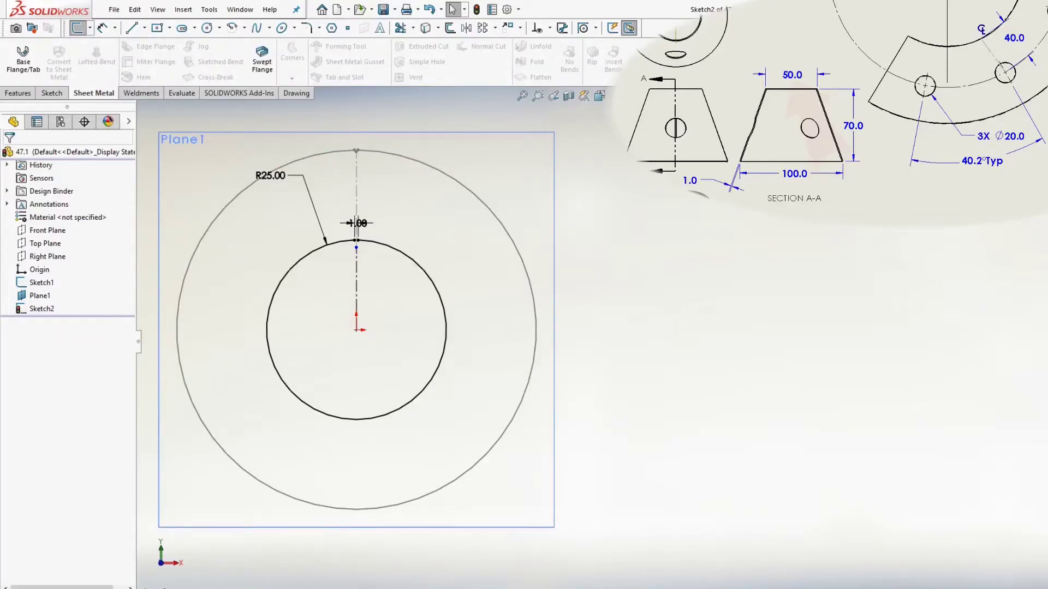
left_click(1025, 107)
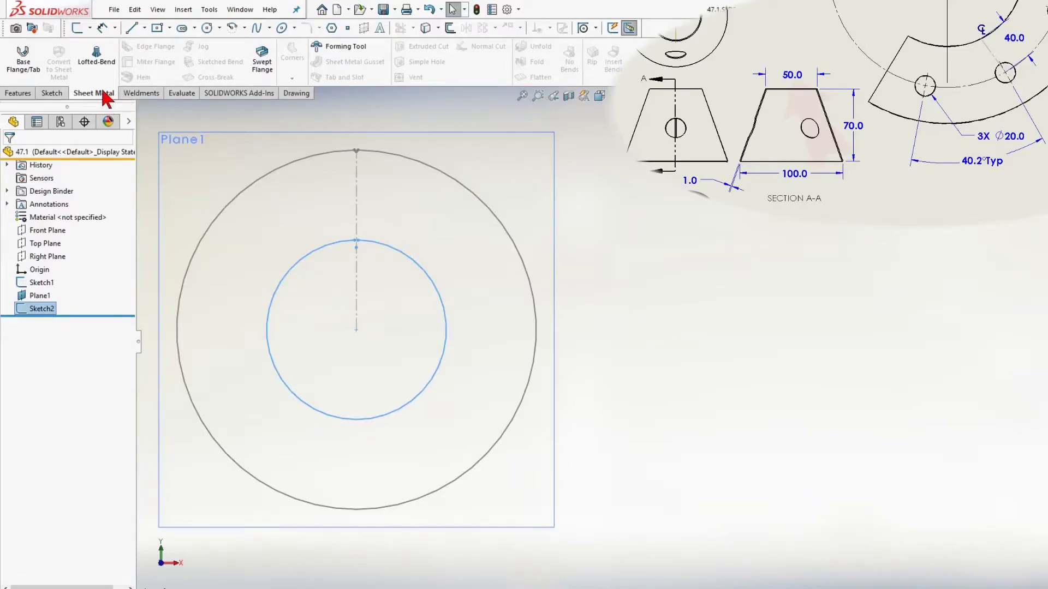
left_click(96, 54)
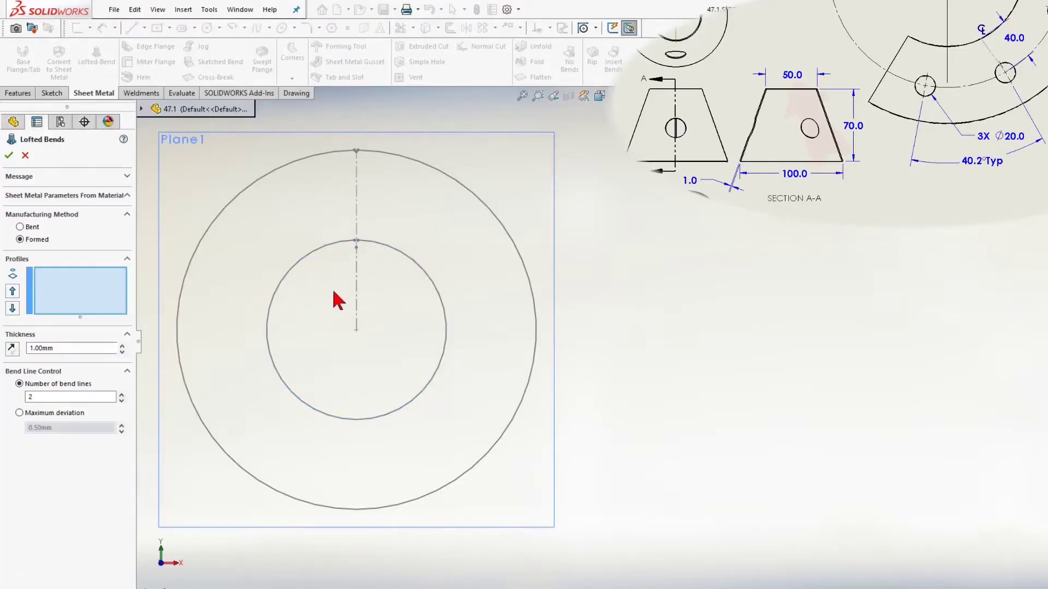
mouse_move(339, 299)
middle_mouse_down()
mouse_move(351, 205)
mouse_move(370, 260)
middle_mouse_up()
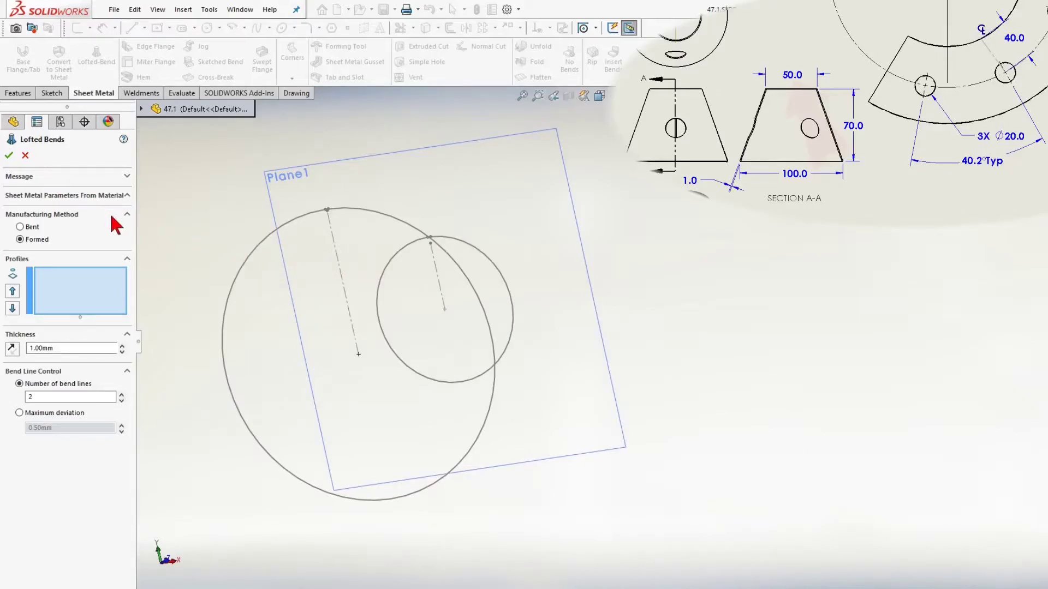
left_click(249, 261)
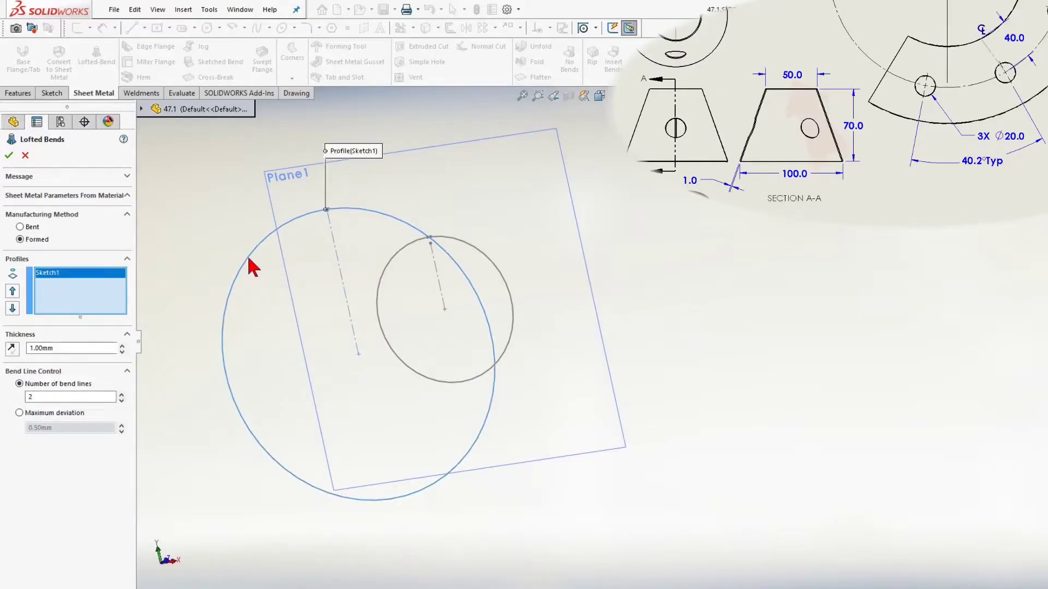
left_click(386, 274)
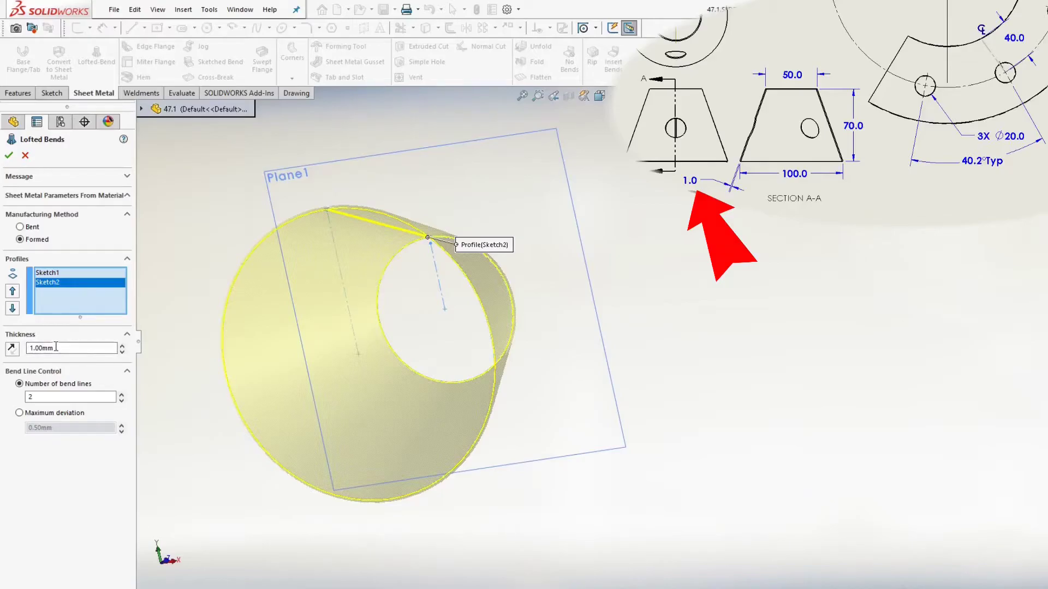
left_click_drag(56, 347, 9, 350)
type("1")
left_click(9, 155)
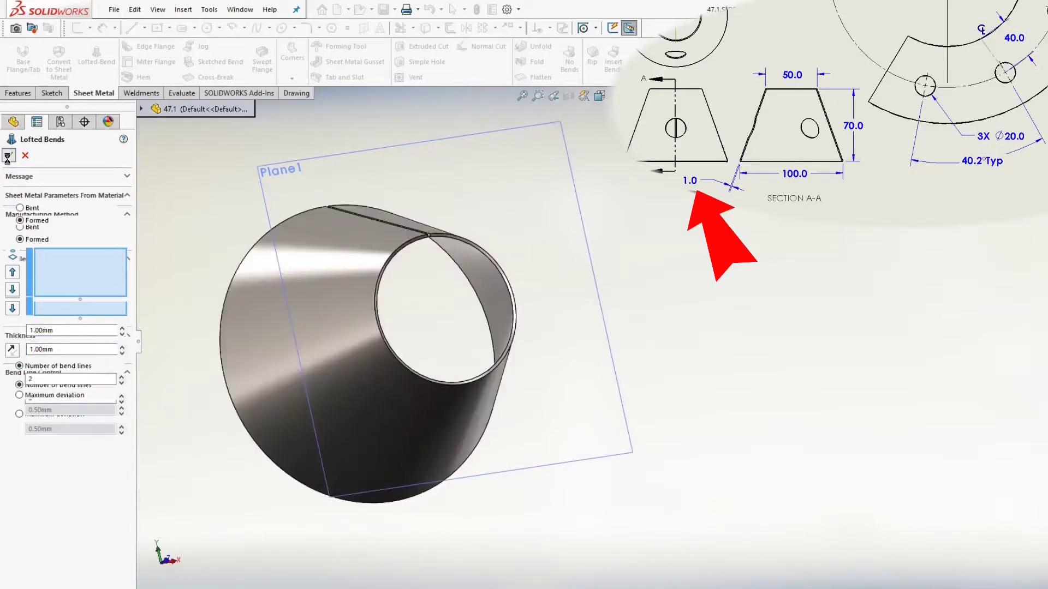
middle_click_drag(327, 374, 341, 306)
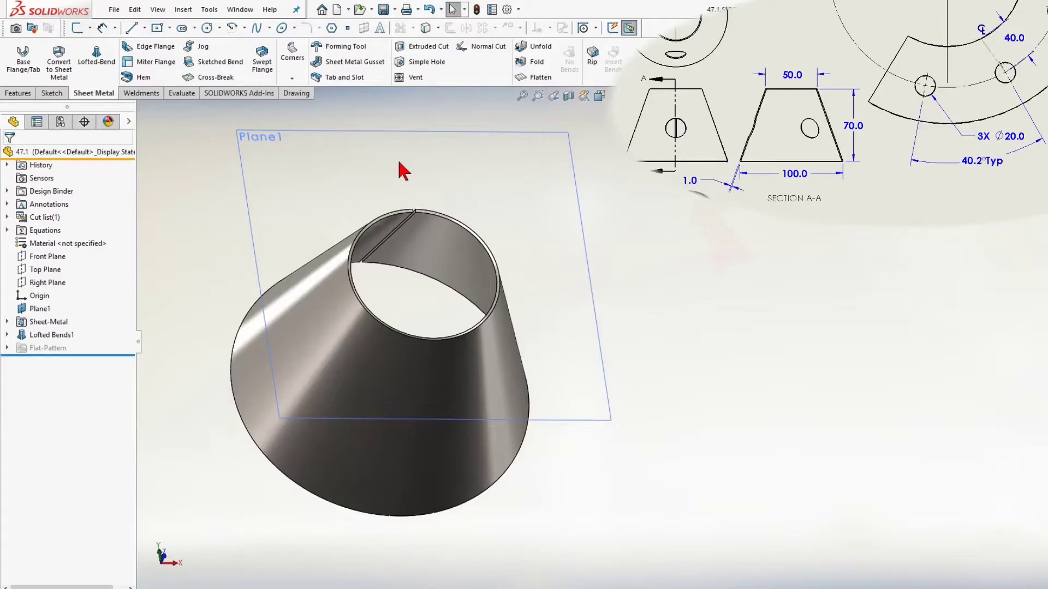
Unfold the cone's bend into a flat blank, keeping the seam edge fixed
left_click(550, 48)
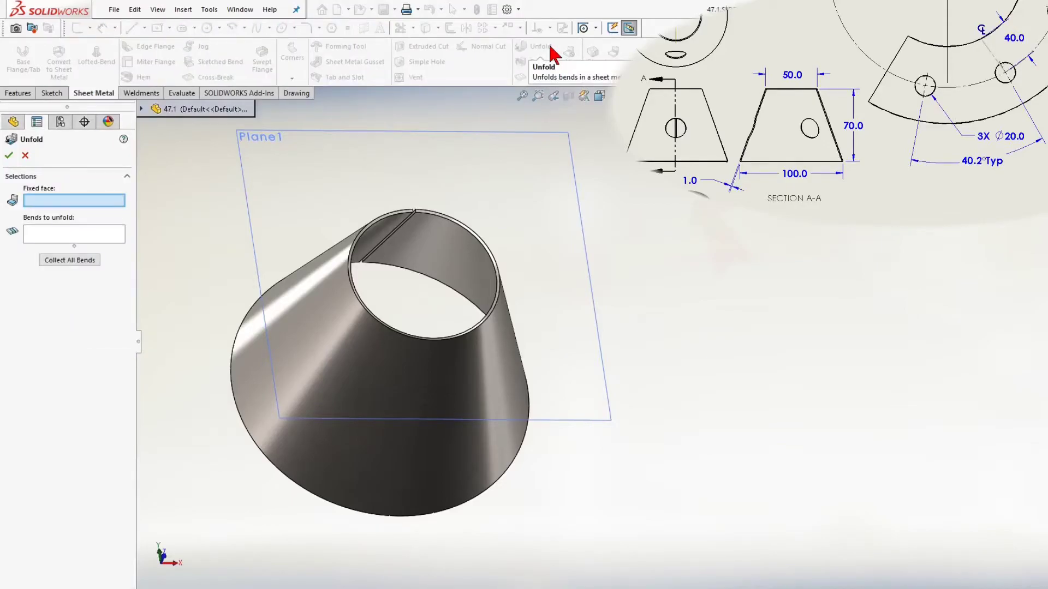
middle_click_drag(437, 229, 400, 292)
scroll(396, 273, "down", 5)
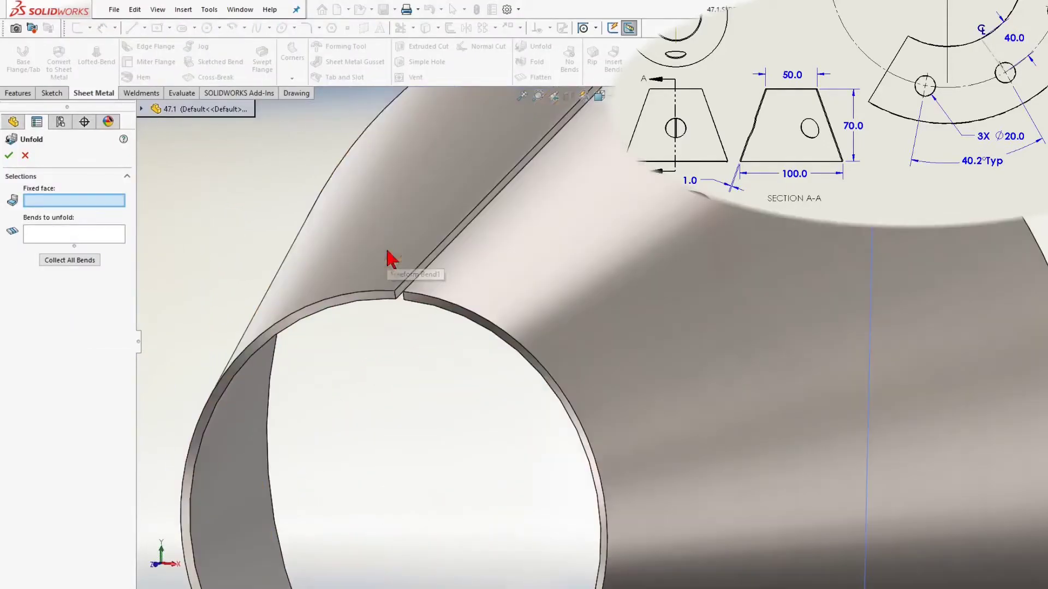
scroll(464, 284, "down", 3)
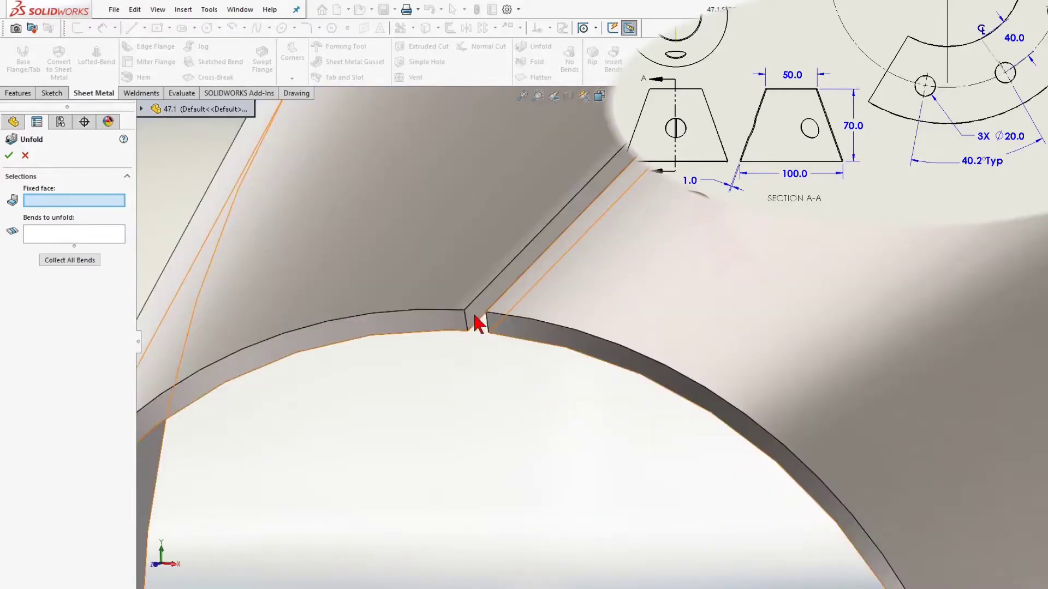
left_click(474, 328)
scroll(477, 333, "up", 5)
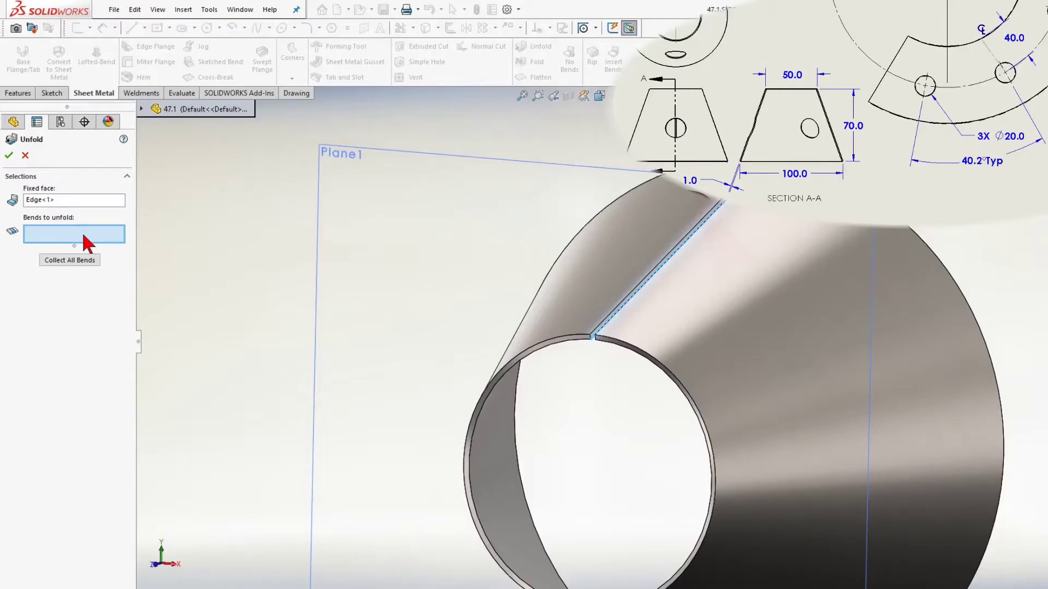
scroll(937, 417, "up", 5)
scroll(573, 316, "down", 4)
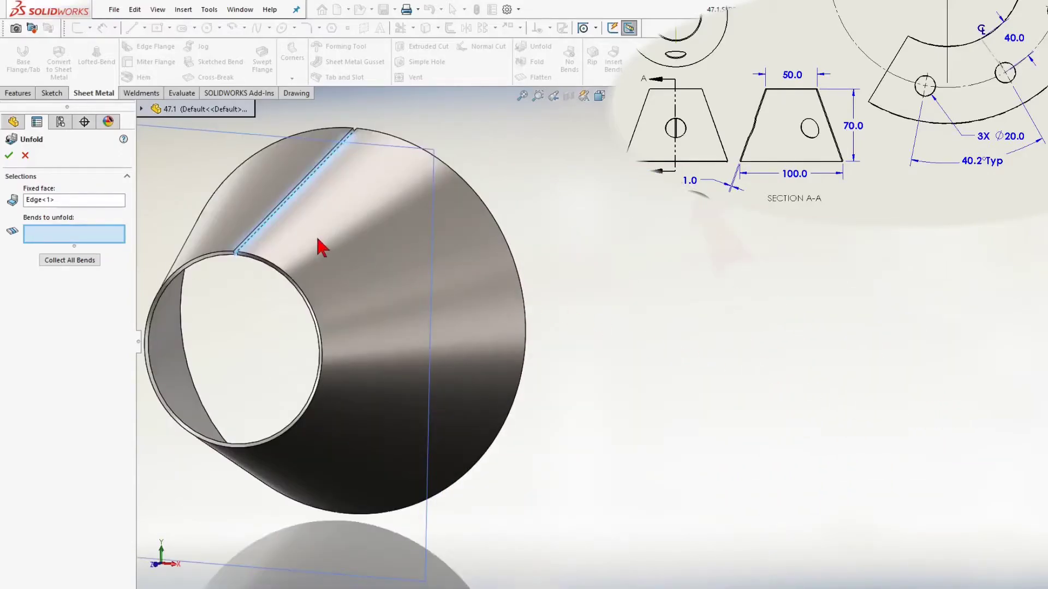
left_click(322, 247)
left_click(9, 156)
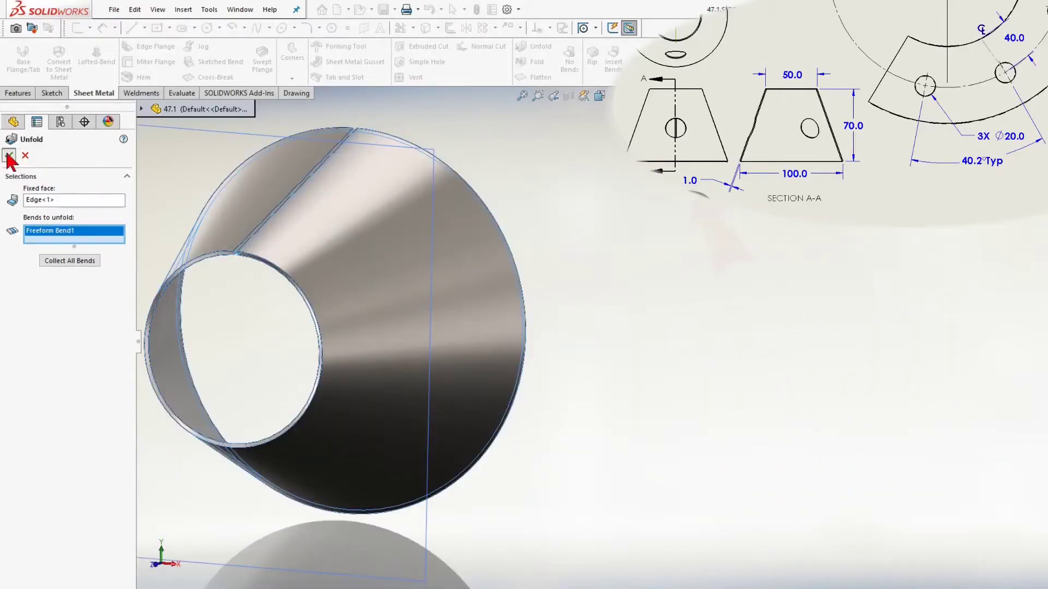
middle_click_drag(332, 265, 336, 318)
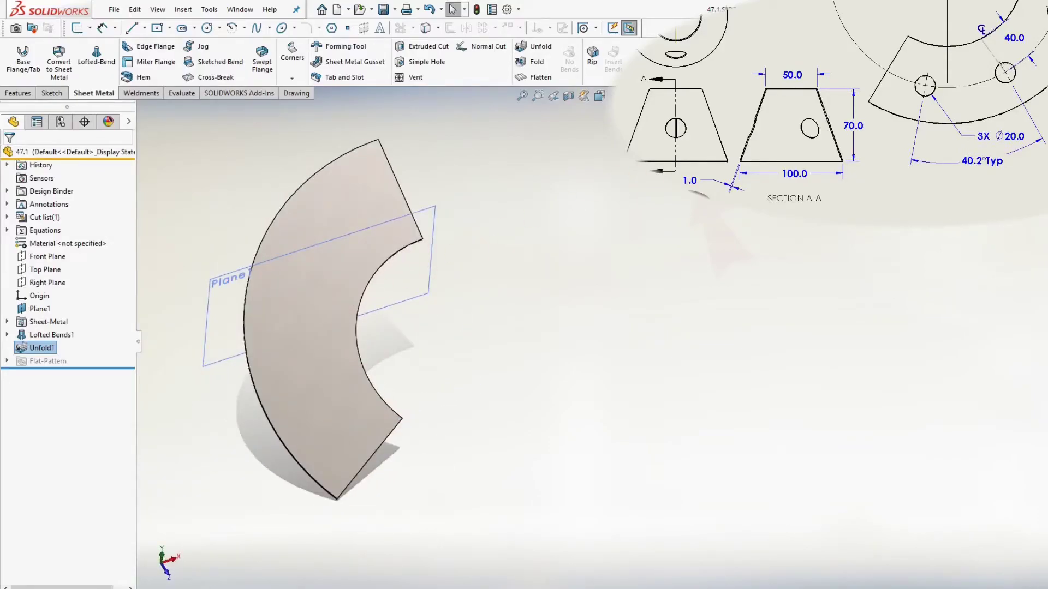
Start a new sketch on the flat blank's face, viewed normal to it
left_click(377, 199)
key("ctrl+8")
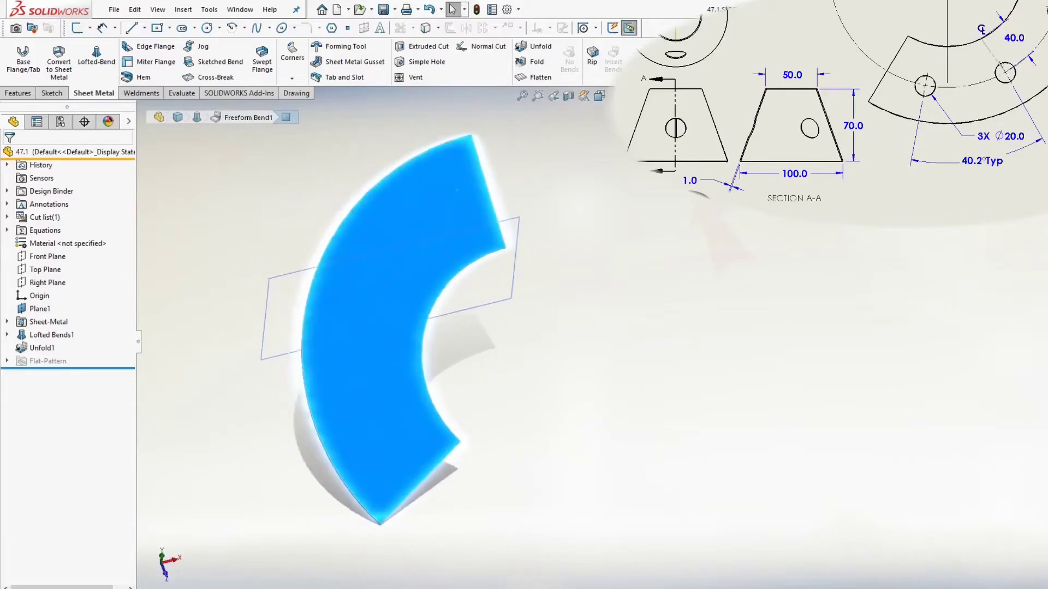
left_click(383, 239)
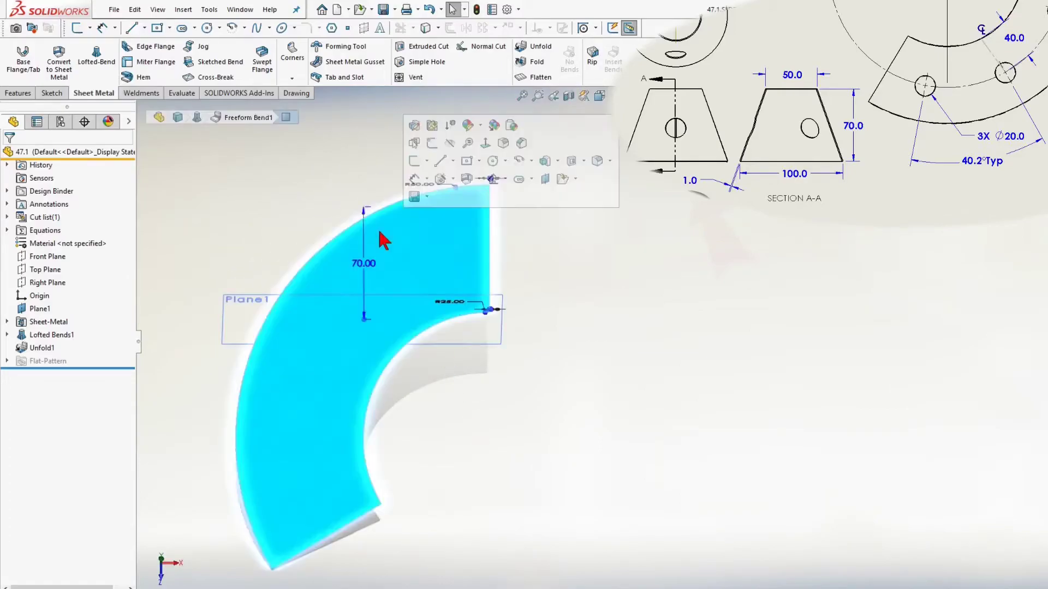
left_click(414, 161)
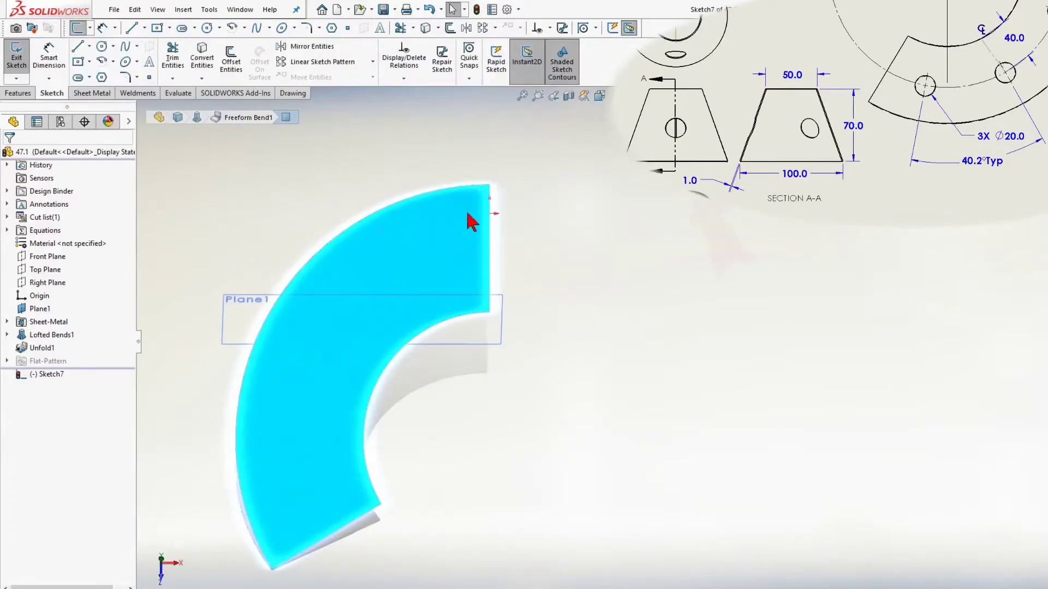
Draw two centerlines extending from the inner arc's ends toward its centre
right_click(414, 242)
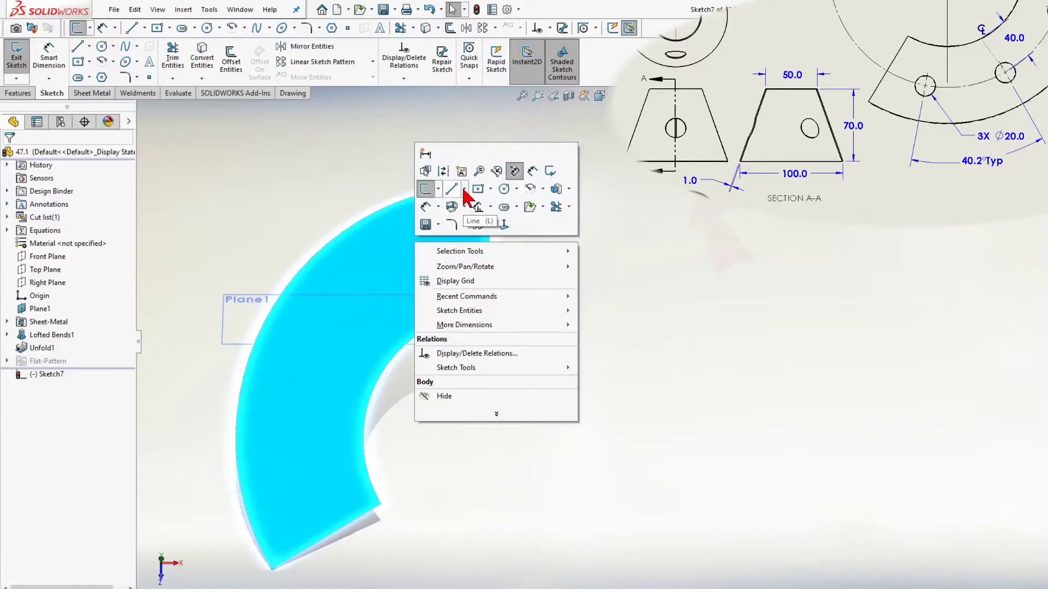
left_click(463, 200)
left_click(458, 220)
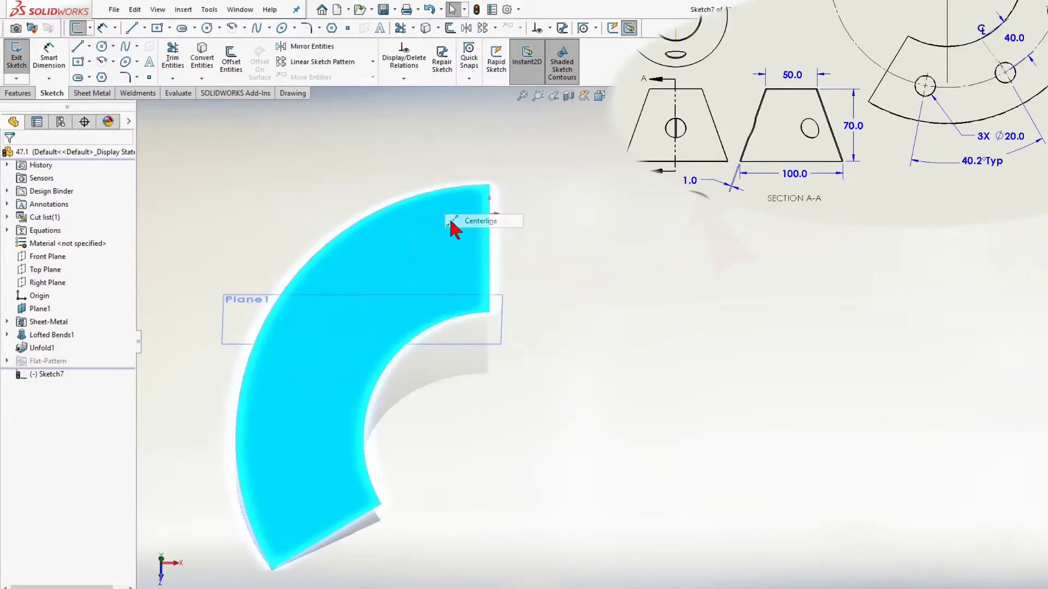
left_click(490, 313)
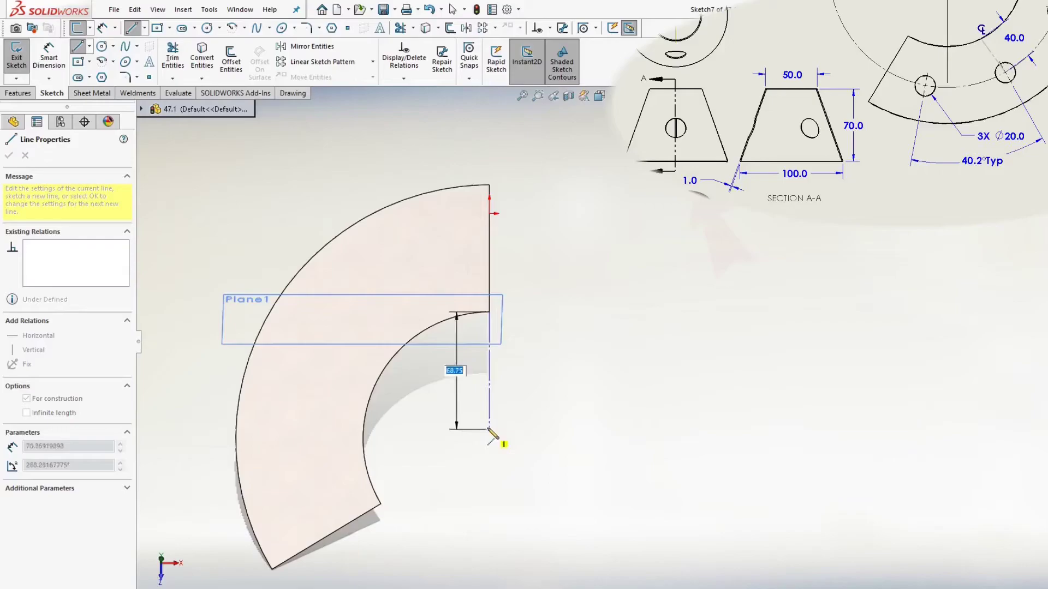
double_click(488, 420)
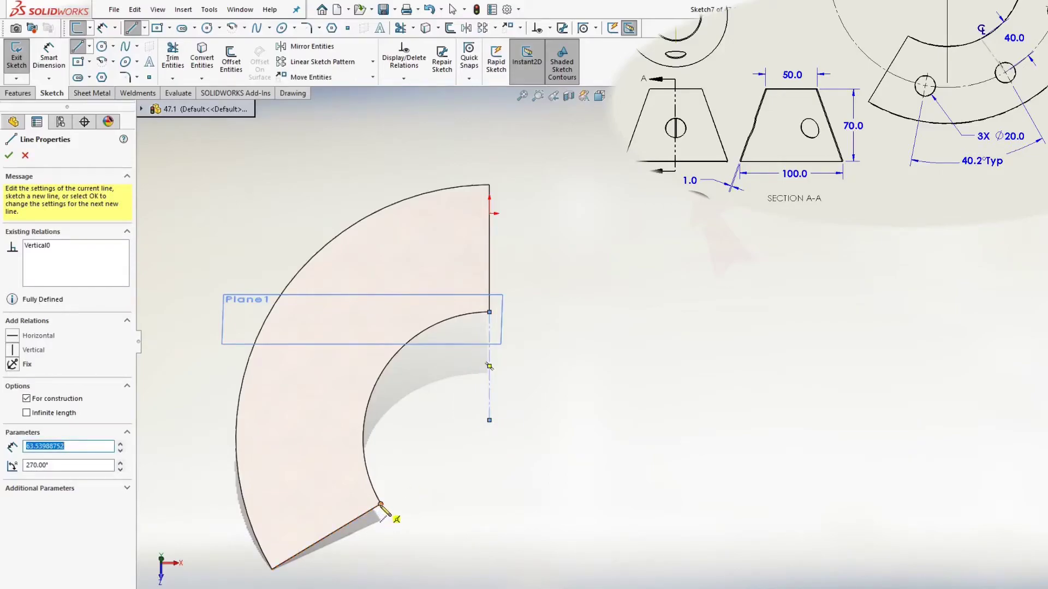
left_click(381, 505)
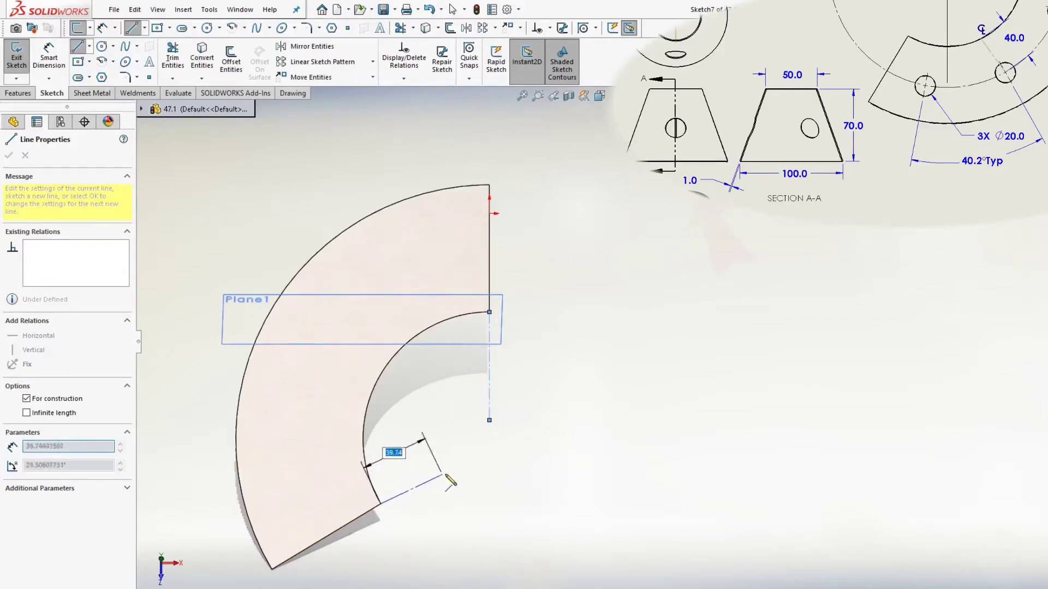
double_click(473, 449)
key("Escape")
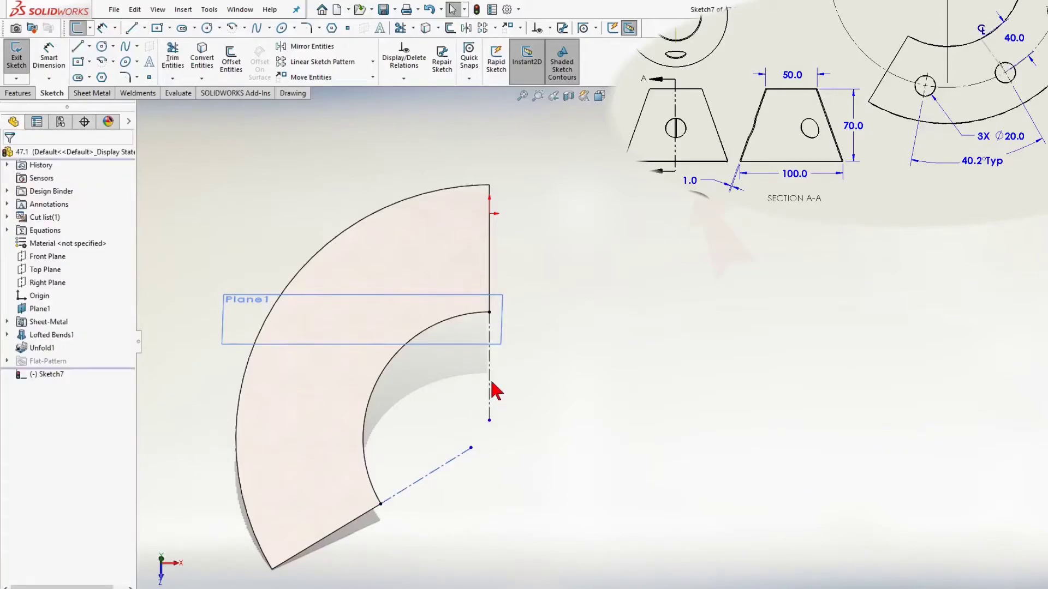
Make the centerline collinear with the blank's lower straight edge
left_click(490, 385)
left_click(460, 455)
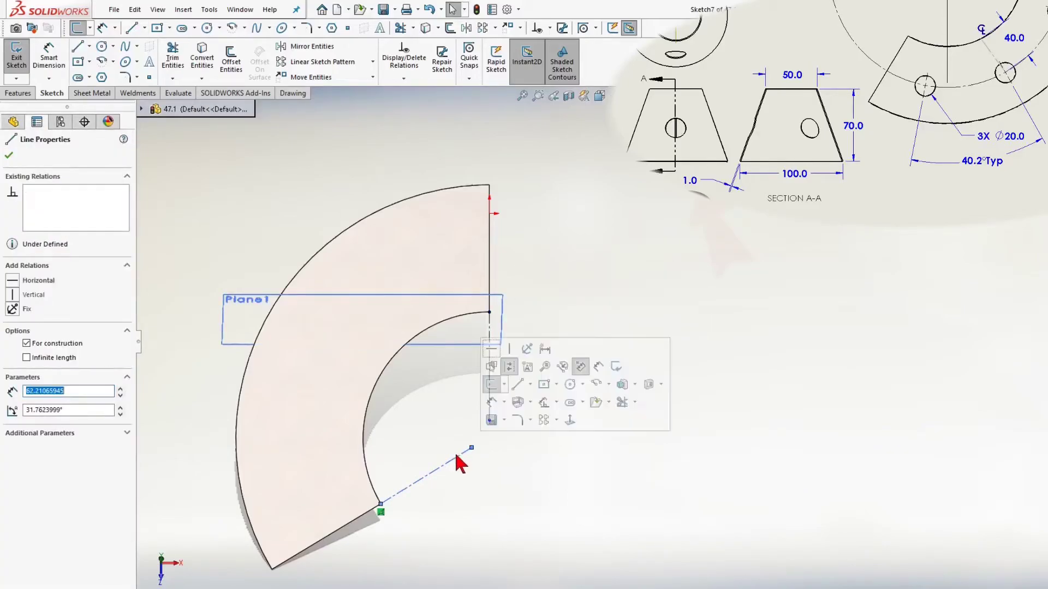
left_click(370, 513, "ctrl")
left_click(21, 347)
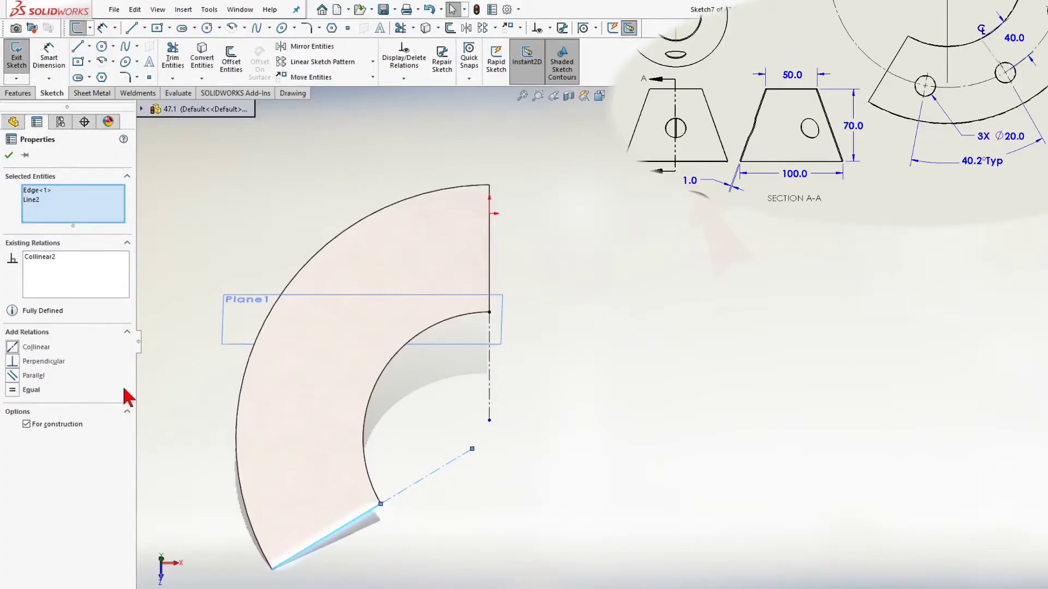
key("Escape")
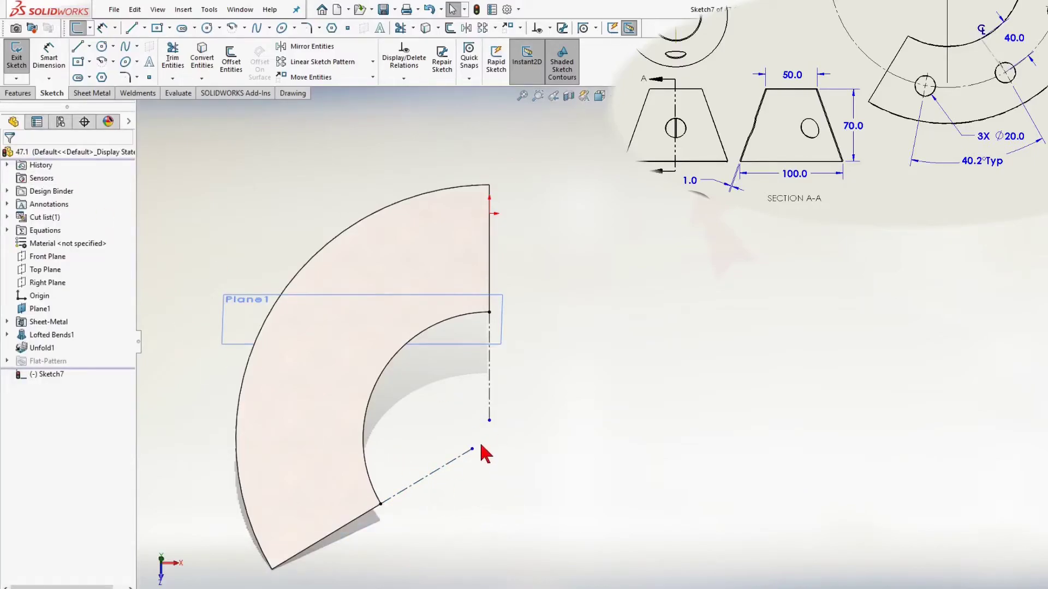
Merge the two centerlines' free ends into a single point
left_click(473, 448)
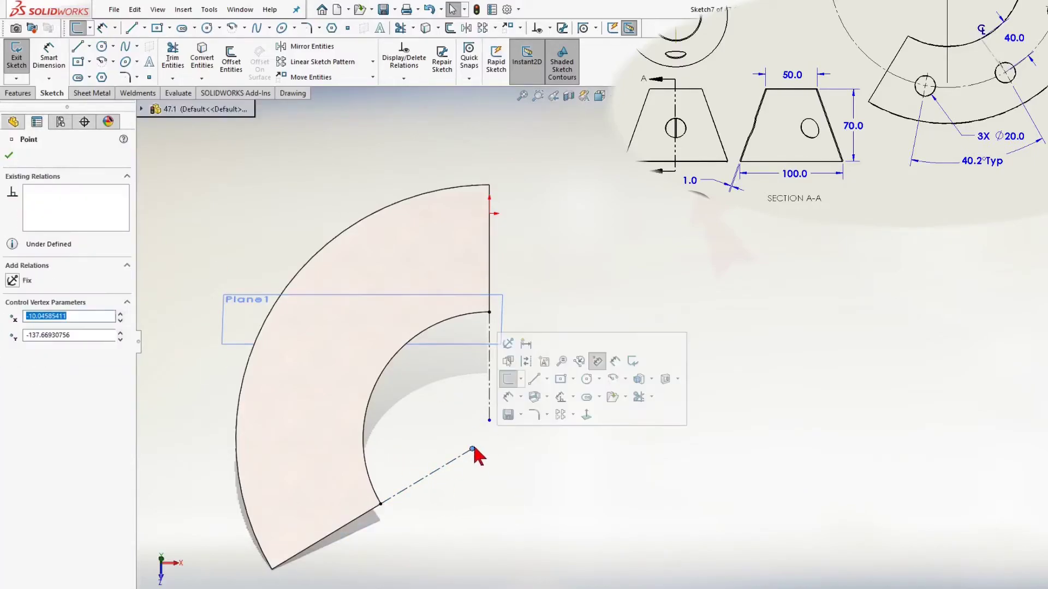
left_click(489, 421, "ctrl")
left_click(13, 390)
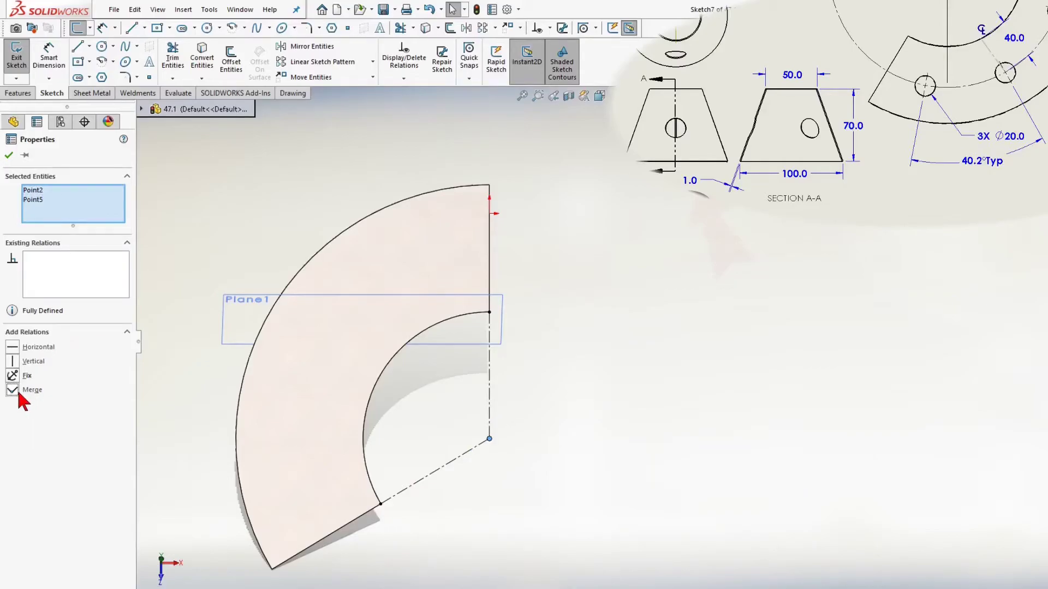
left_click(9, 156)
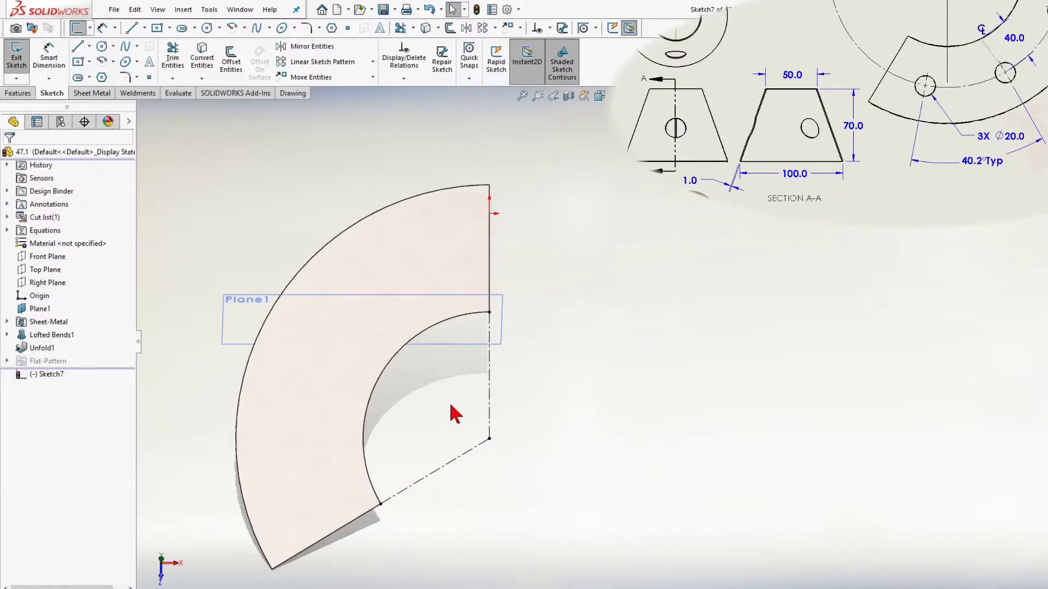
Draw a diagonal centerline from the centre point up-left
right_click(454, 415)
left_click(500, 352)
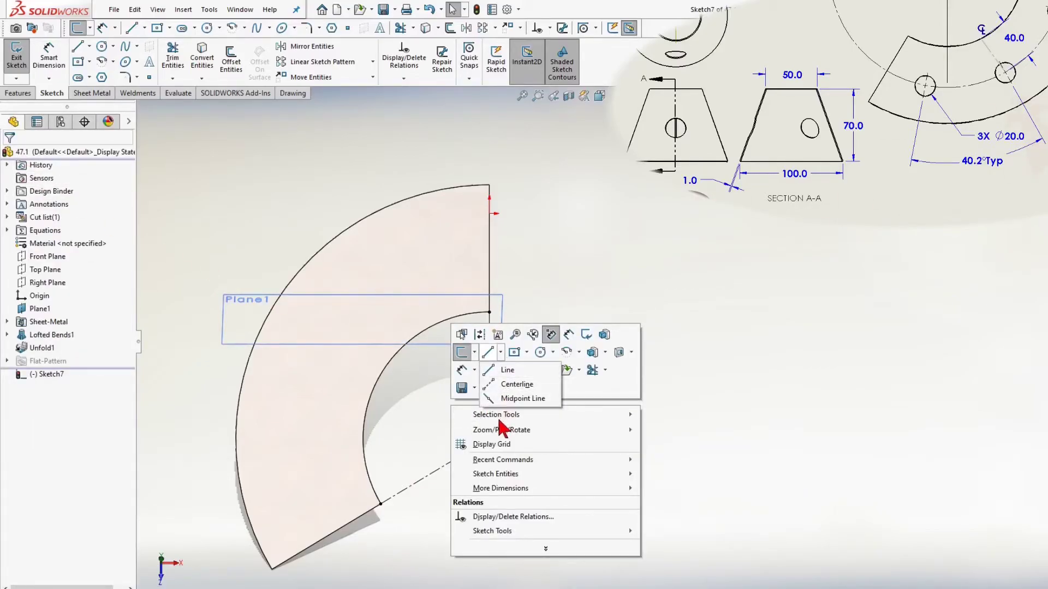
left_click(515, 384)
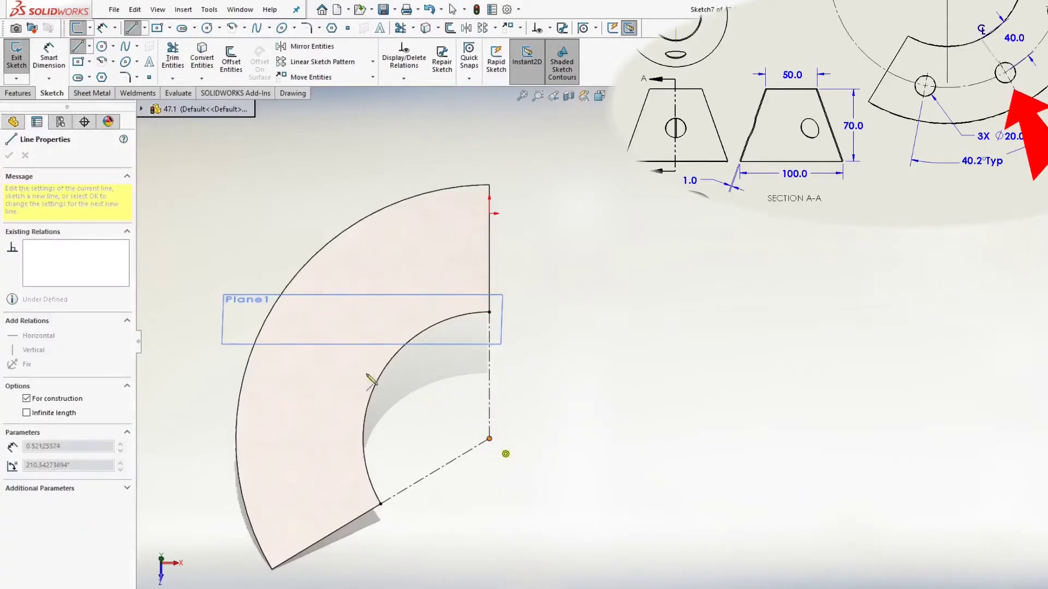
left_click_drag(489, 439, 304, 354)
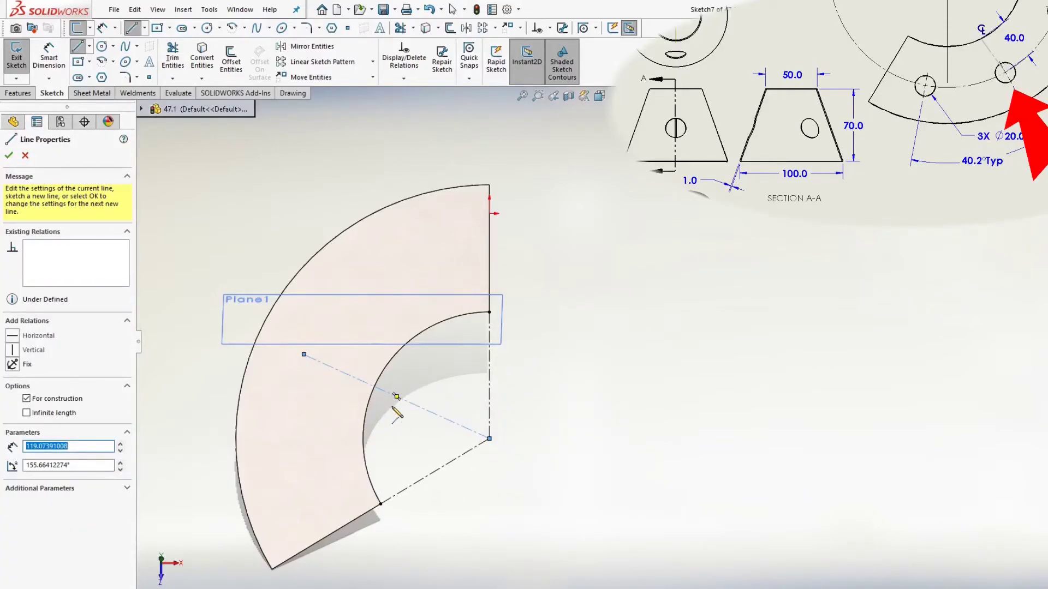
key("Escape")
Add a driven 121.08° angle dimension between the two edge centerlines
right_click(409, 422)
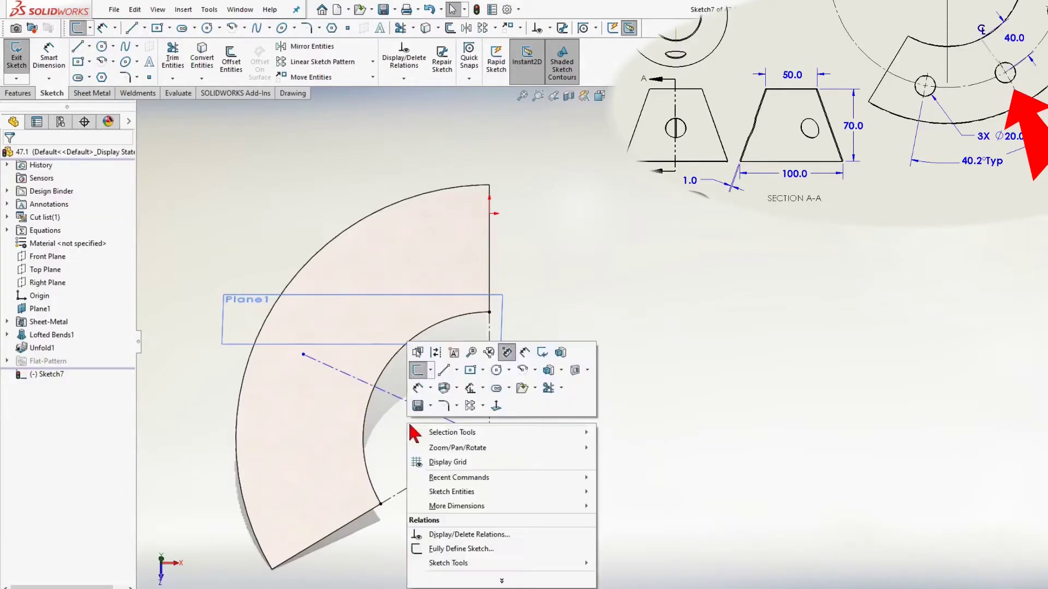
left_click(532, 360)
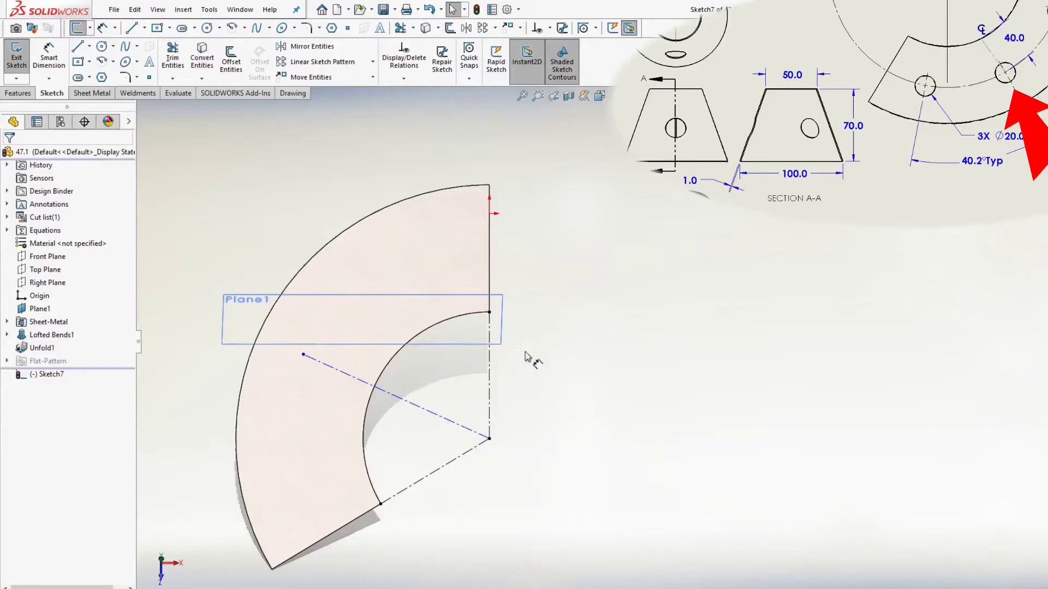
left_click(490, 363)
left_click(453, 461)
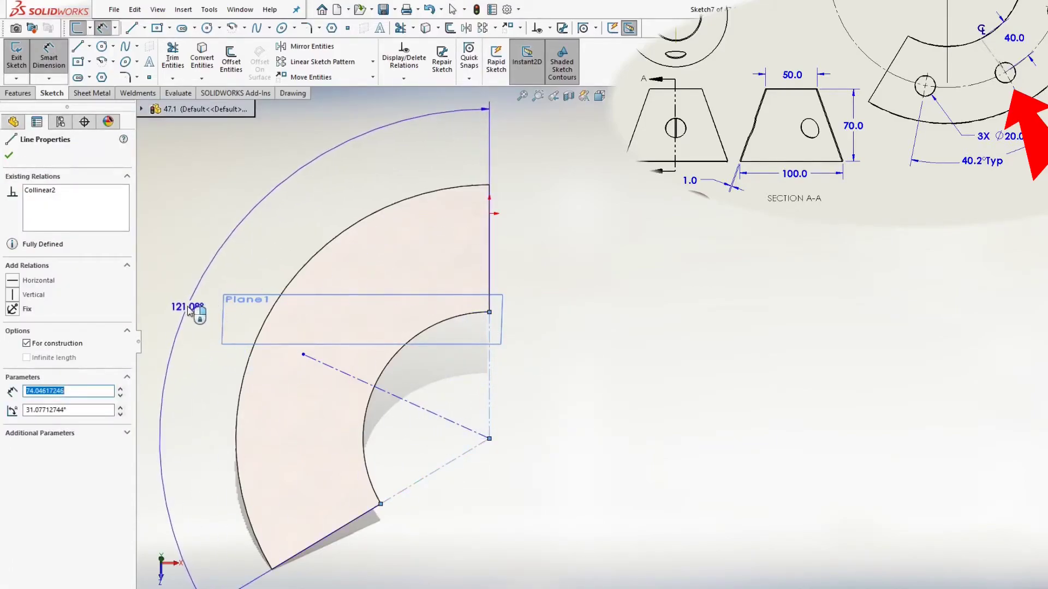
left_click(191, 308)
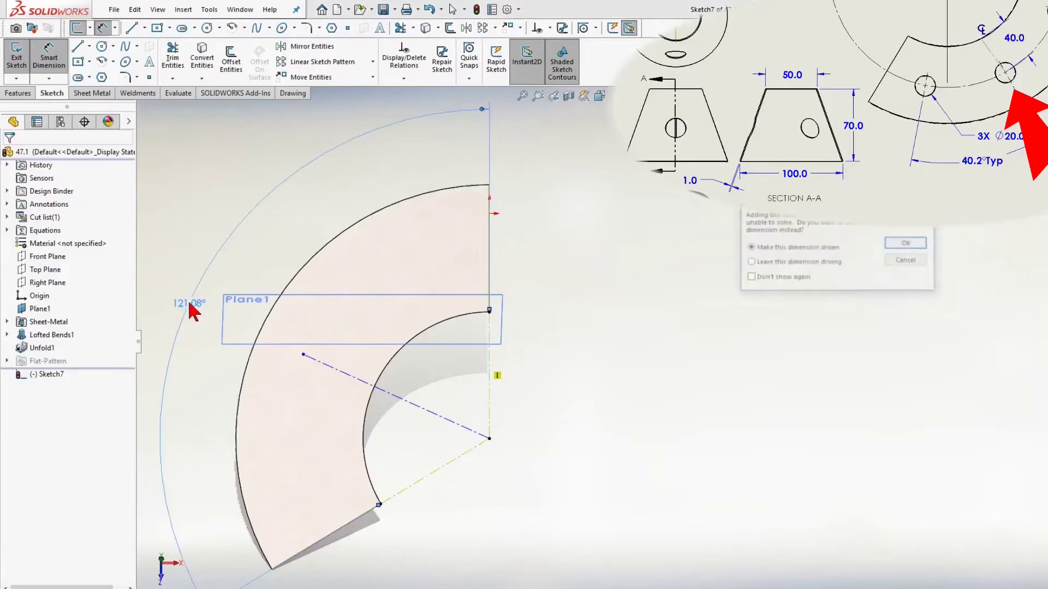
left_click(906, 245)
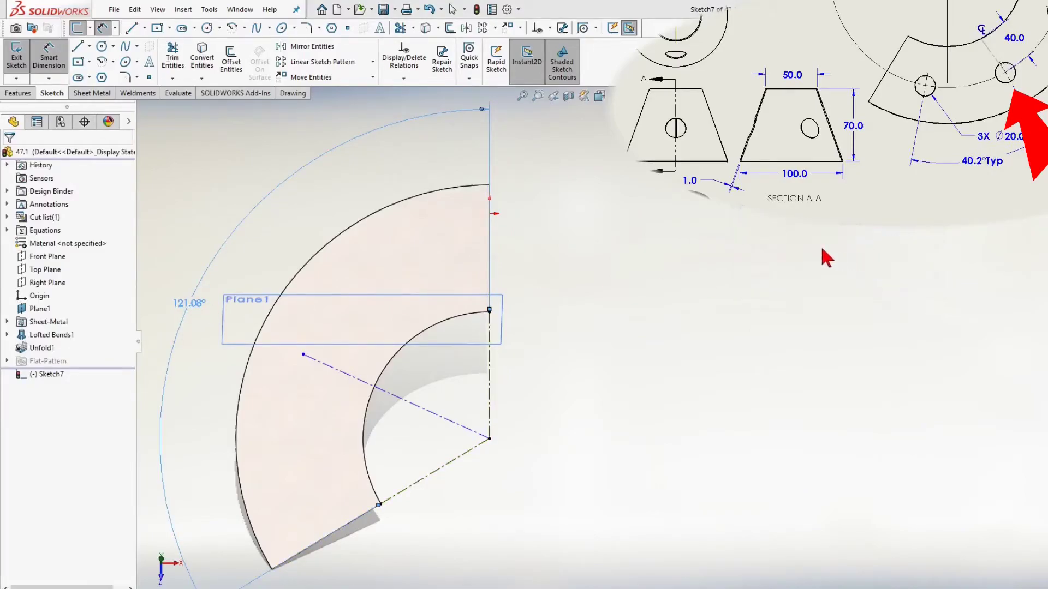
Set the diagonal-to-vertical angle to half the 121.08° angle by equation (60.54°)
left_click(425, 416)
left_click(489, 382)
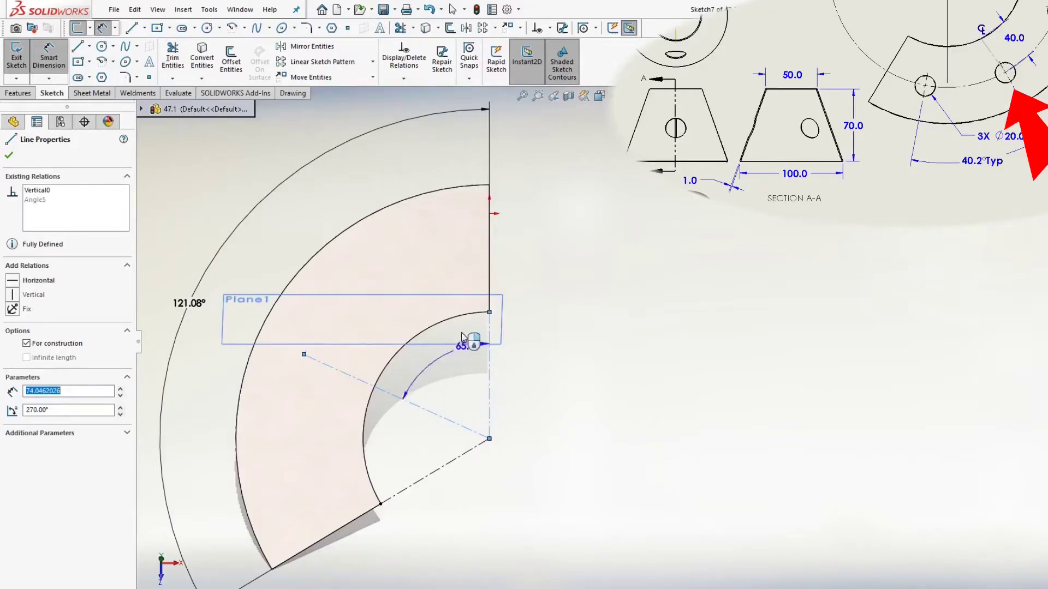
left_click(342, 198)
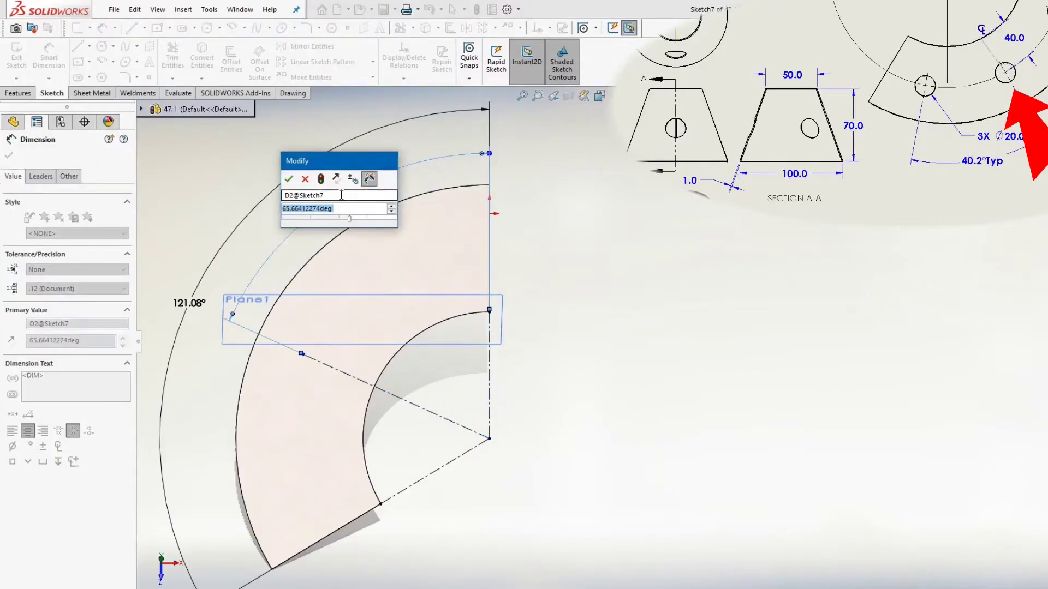
type("=")
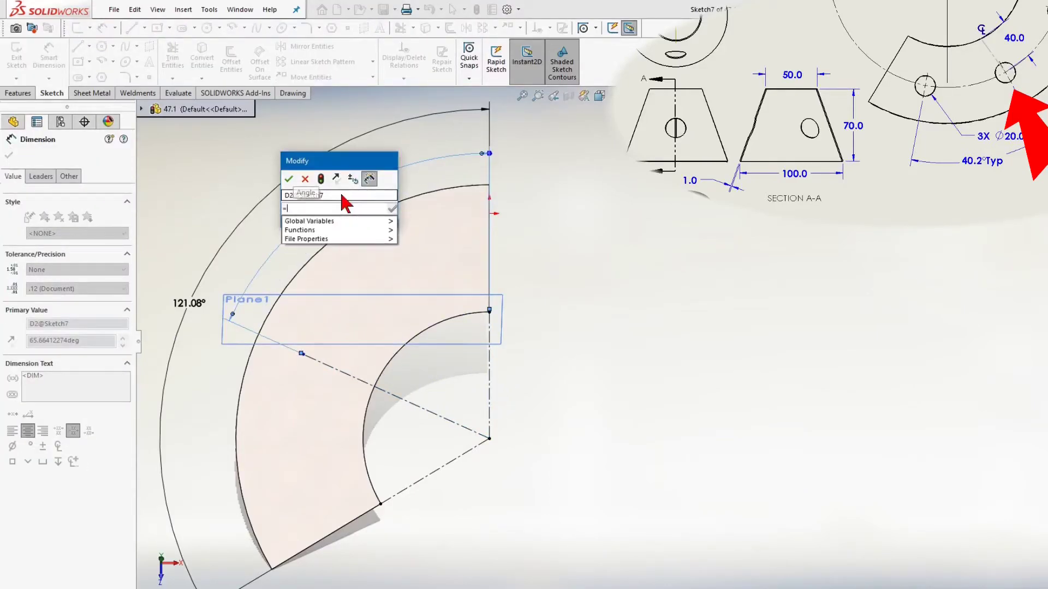
left_click(187, 302)
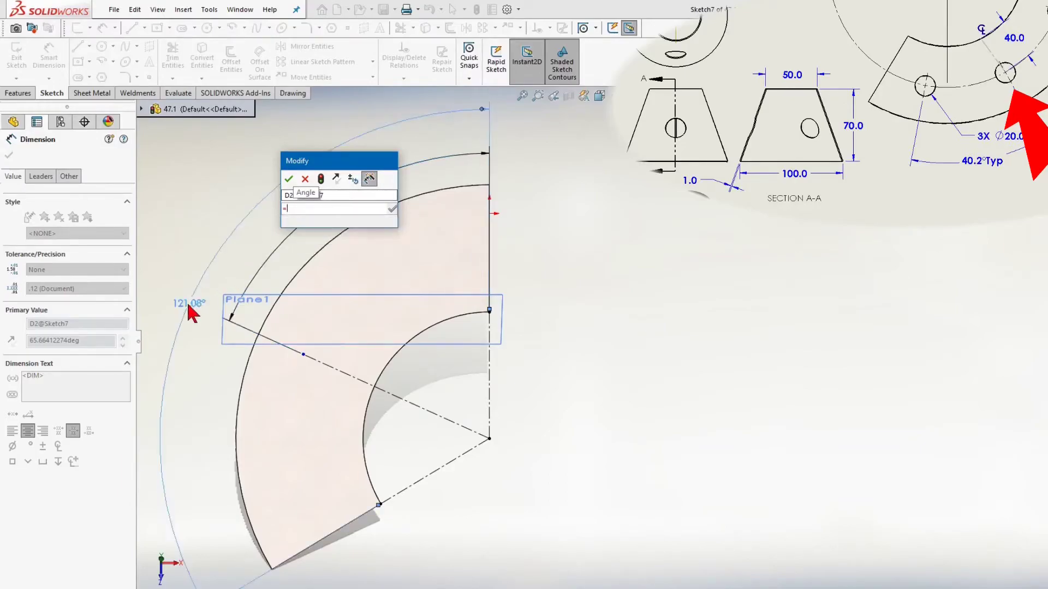
type("/")
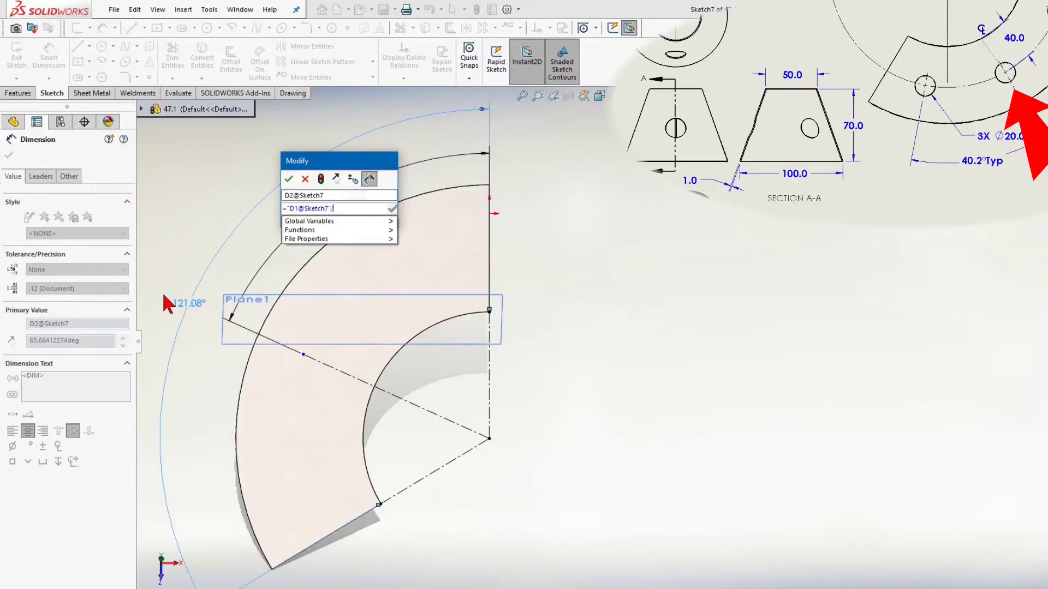
type("2")
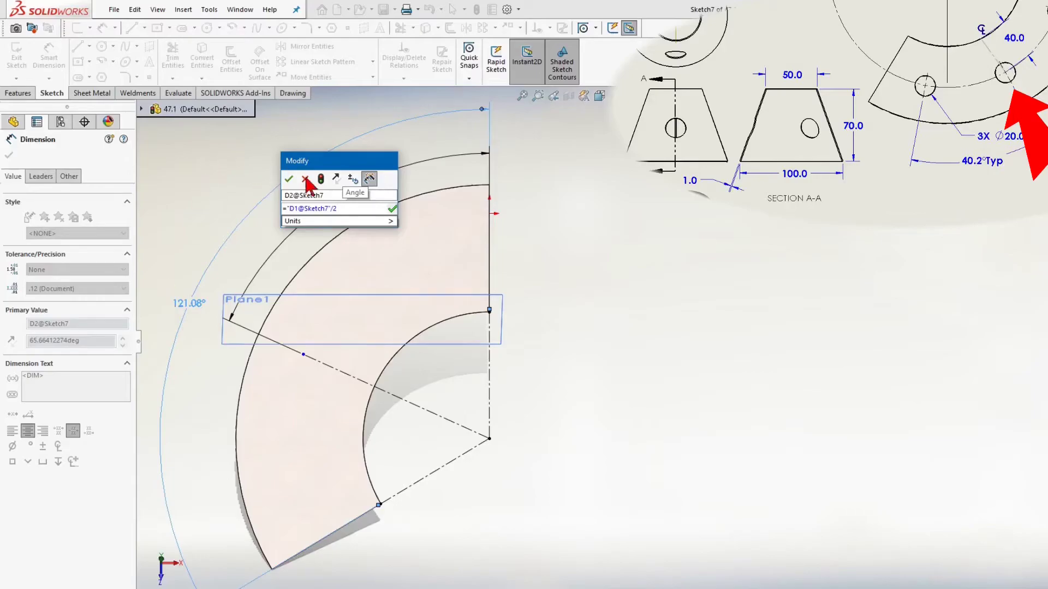
left_click(288, 179)
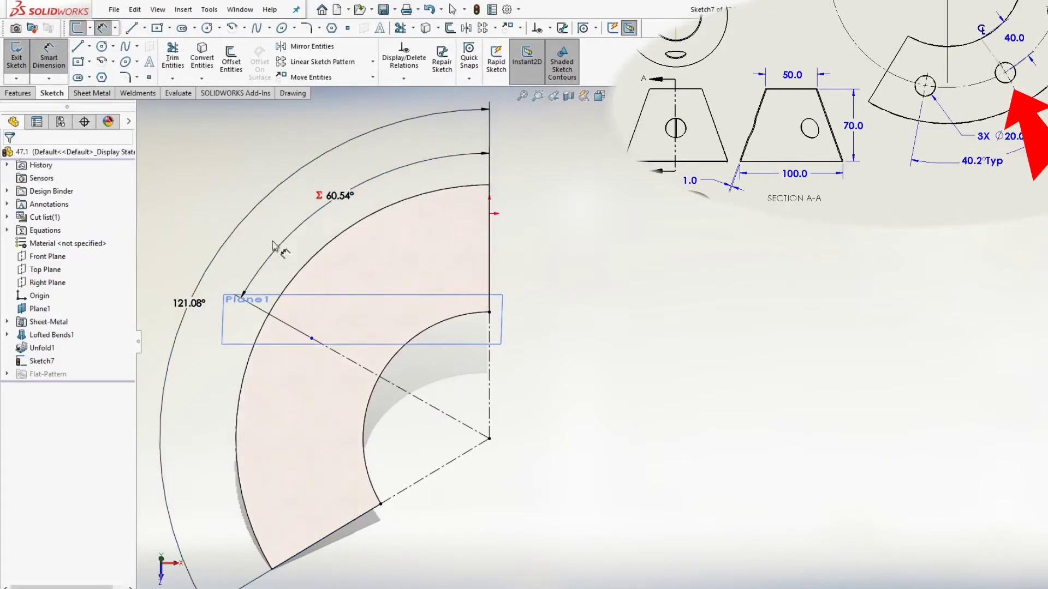
Convert the blank's inner curved edge into the sketch and set it as construction geometry
key("Escape")
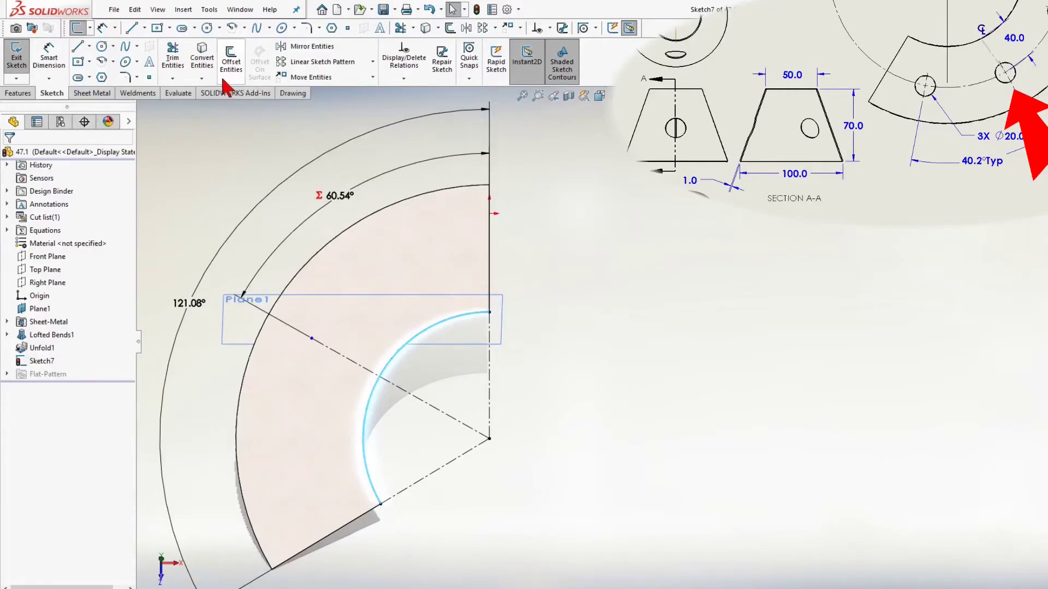
left_click(201, 78)
left_click(224, 93)
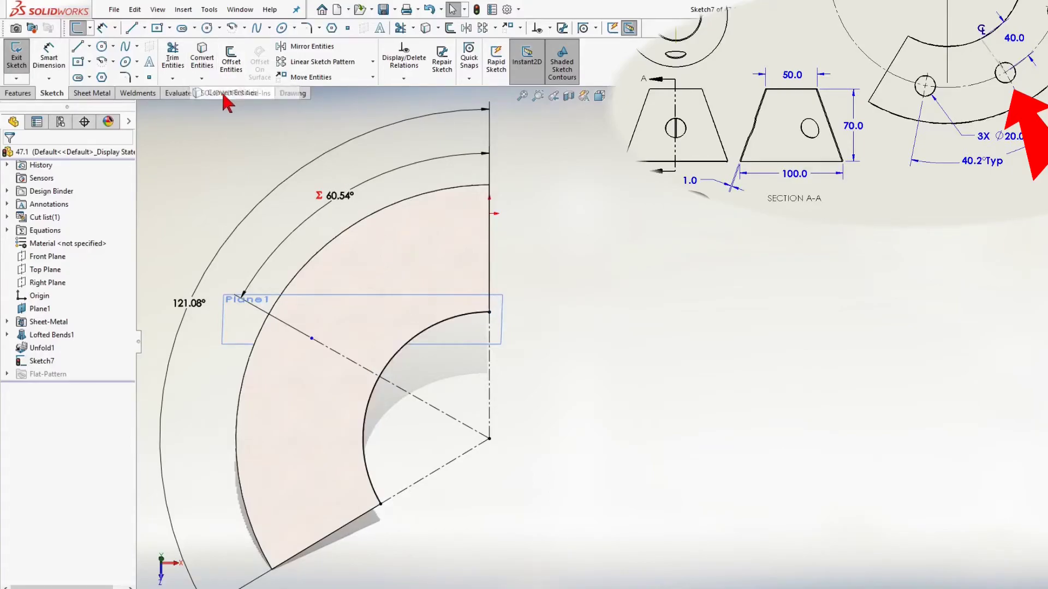
left_click(430, 329)
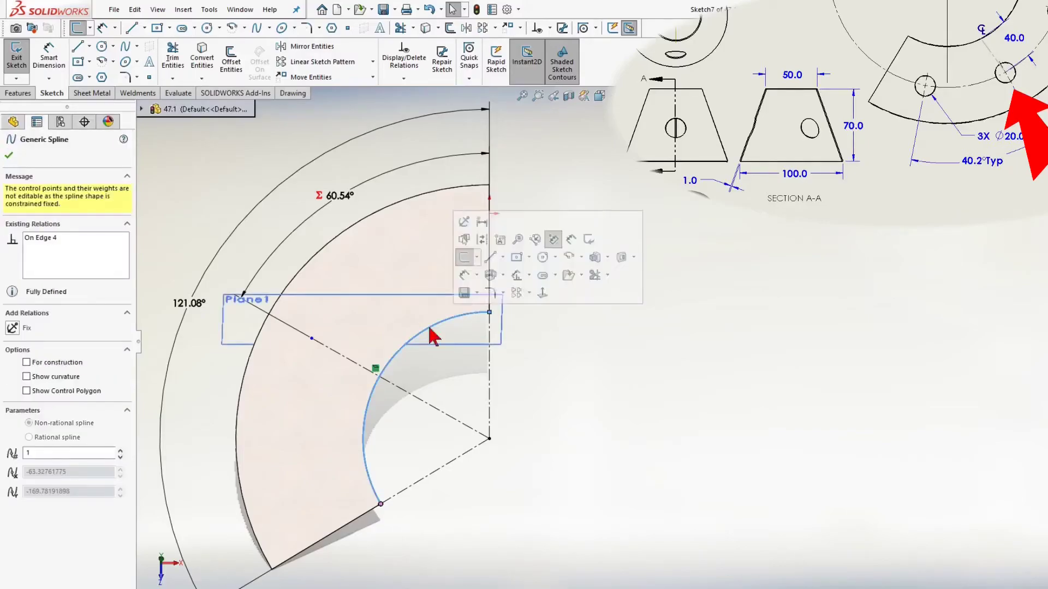
left_click(27, 363)
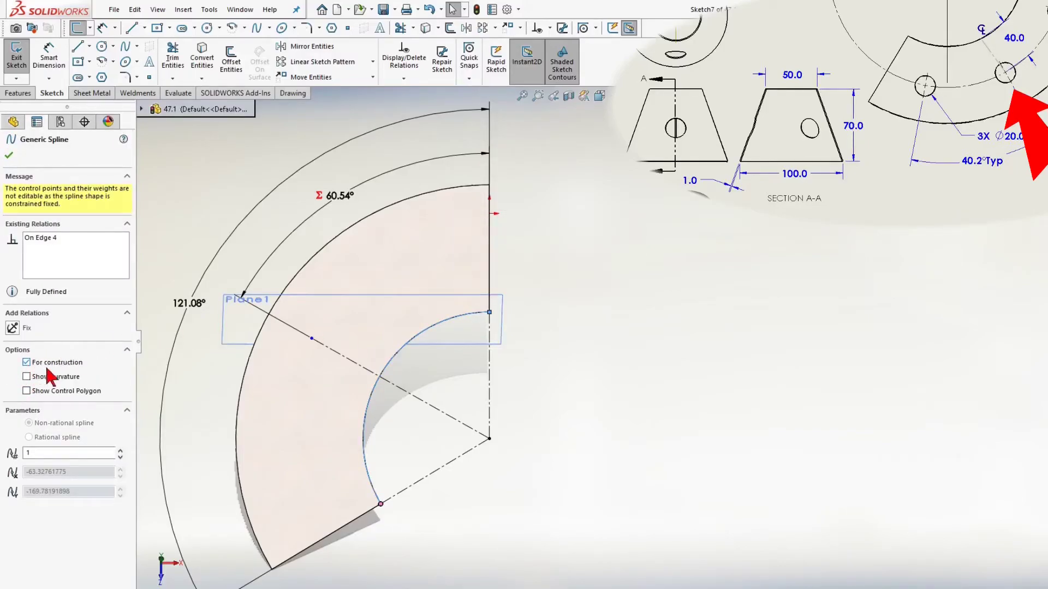
left_click(9, 157)
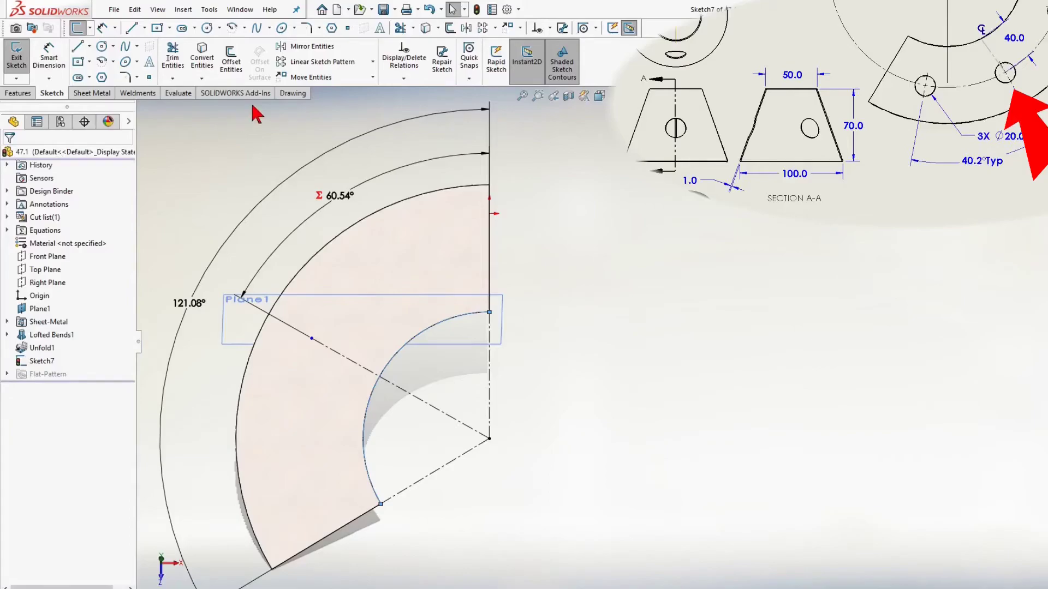
Offset the inner arc 40 mm outward, reversed, and make the offset curve construction geometry
left_click(231, 61)
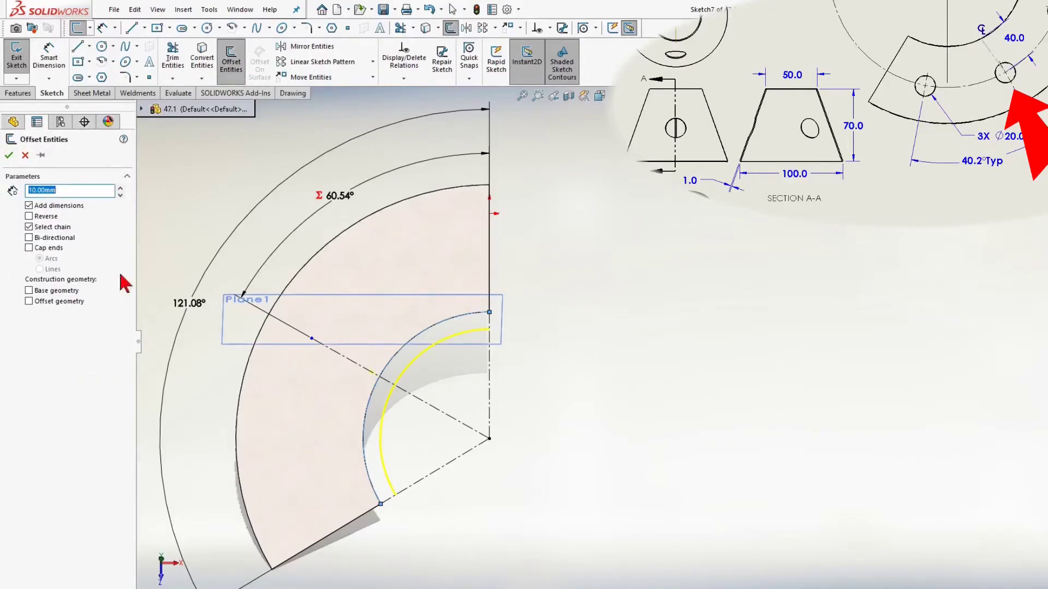
left_click(28, 217)
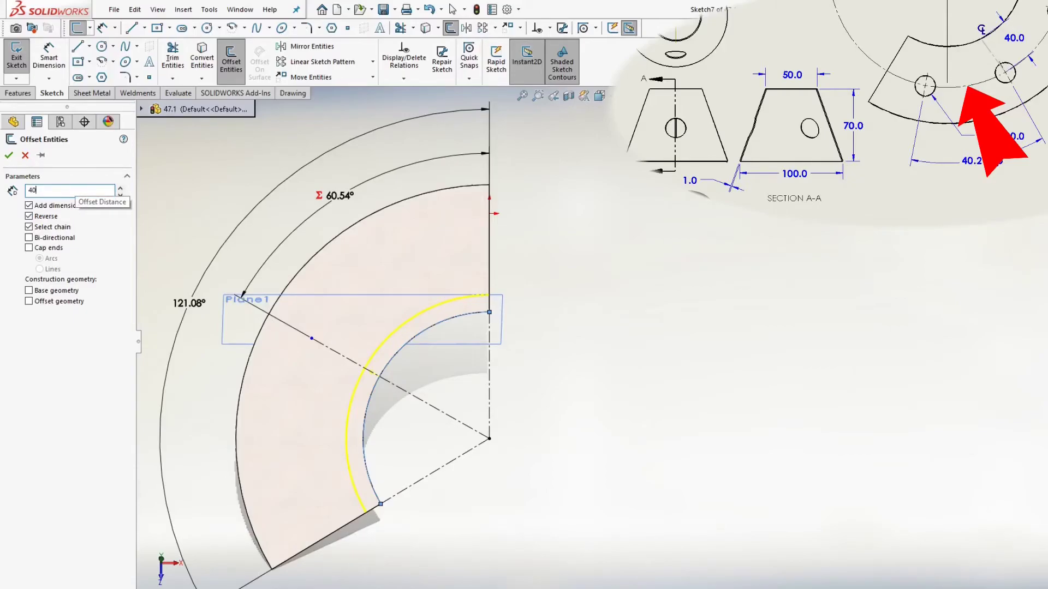
key("Return")
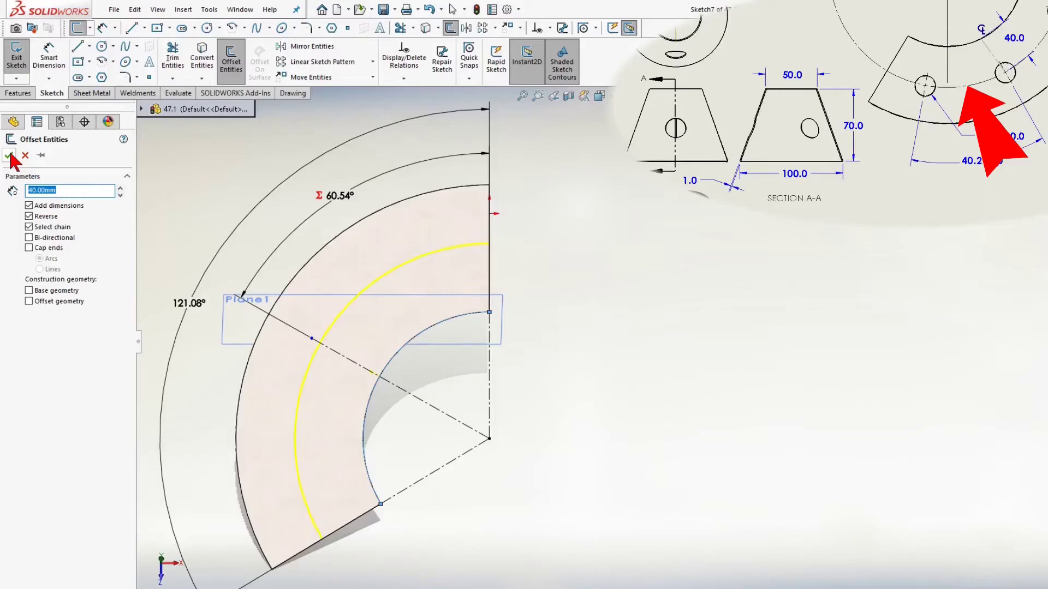
left_click(9, 156)
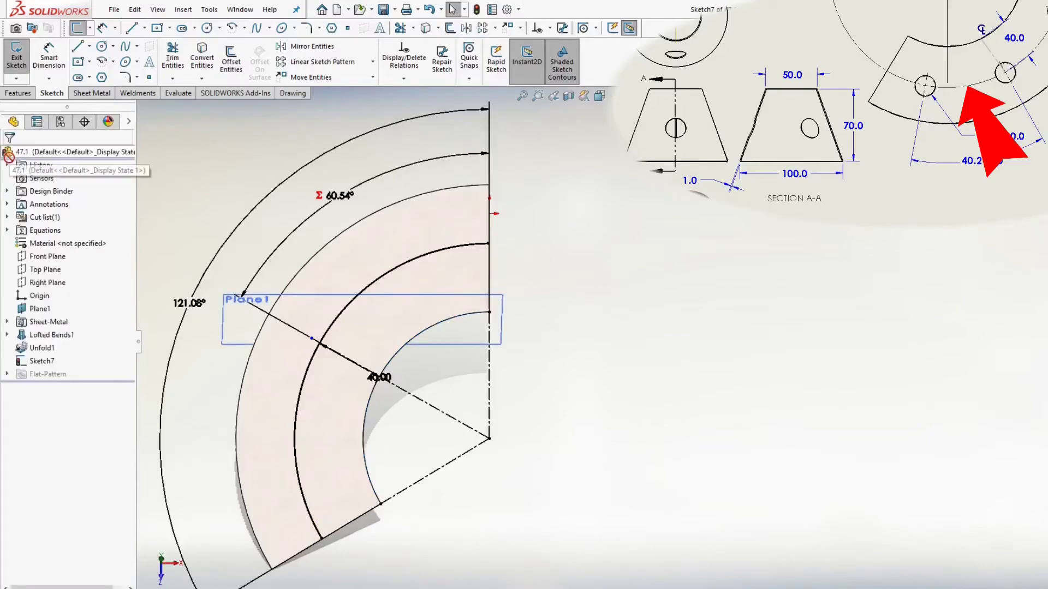
left_click(344, 309)
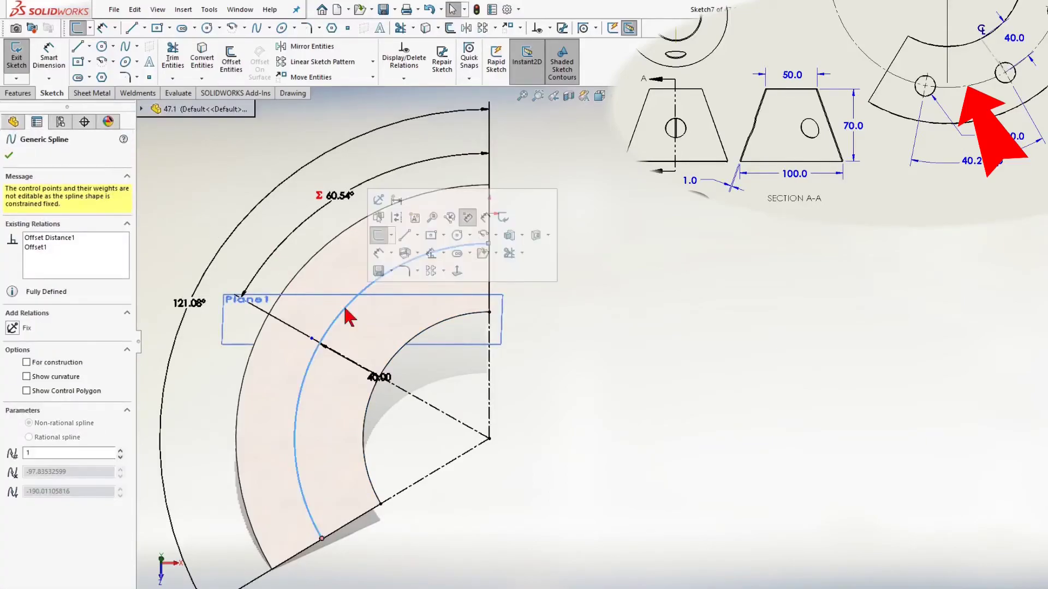
left_click(26, 362)
key("Escape")
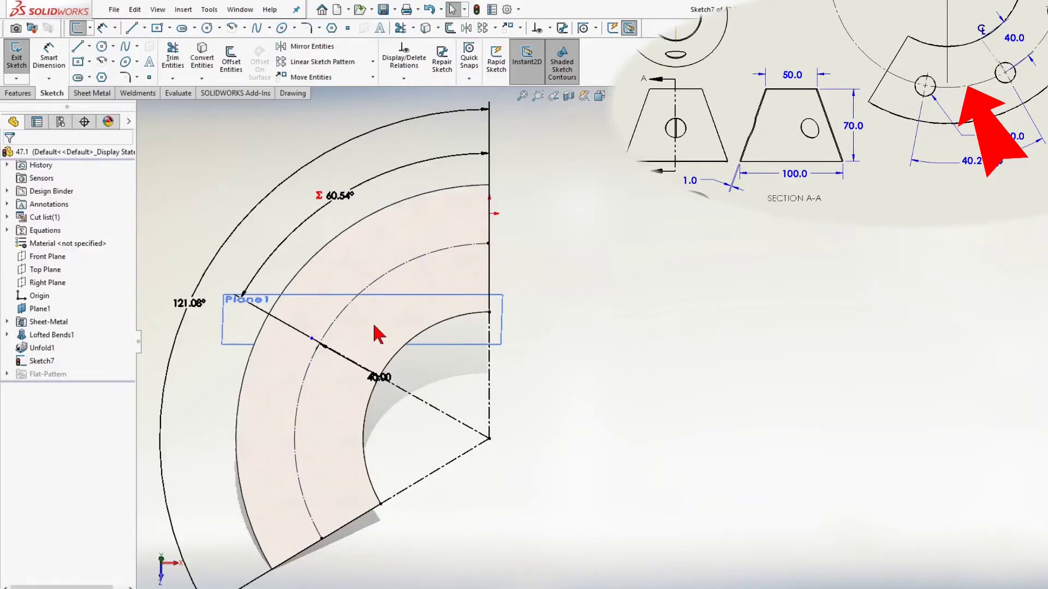
Make the point on the diagonal centreline coincident with the offset arc
left_click(312, 339)
key("s")
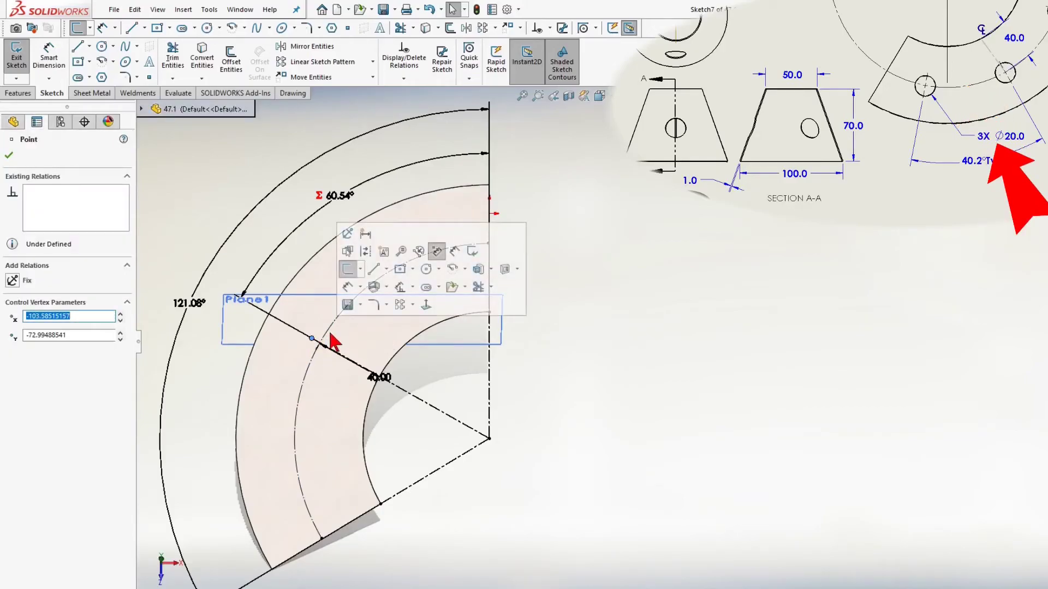
left_click(330, 329, "ctrl")
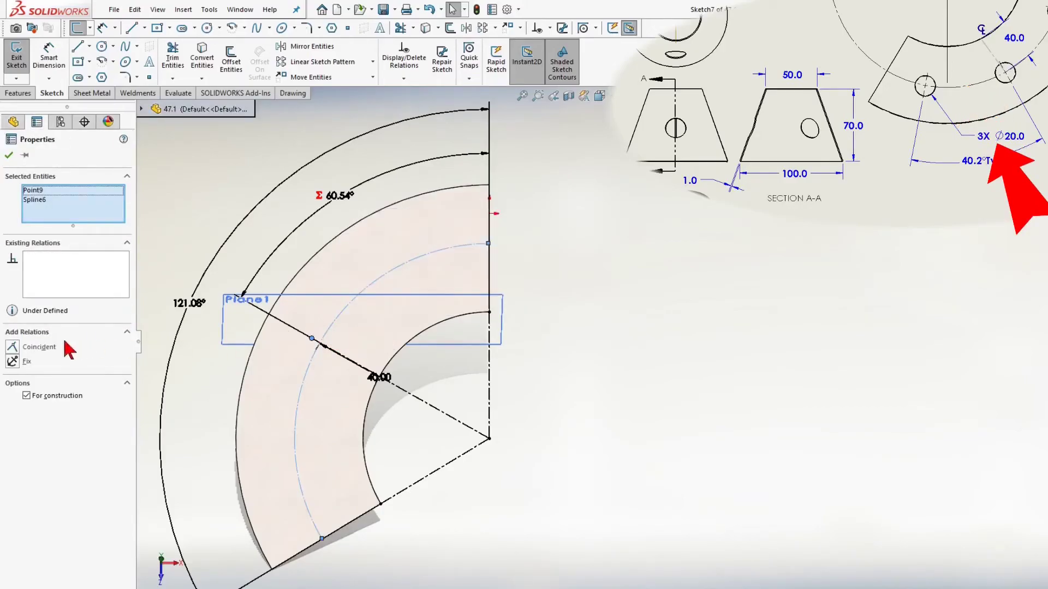
left_click(13, 347)
left_click(345, 403)
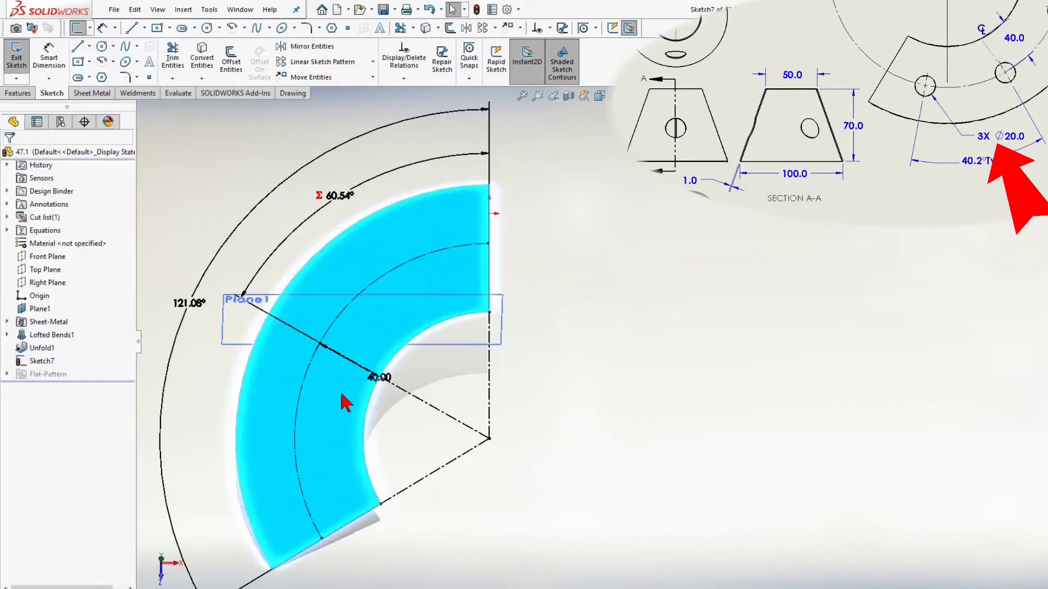
right_click(345, 403)
Sketch a circle centred on the centreline and offset-arc intersection point
left_click(403, 341)
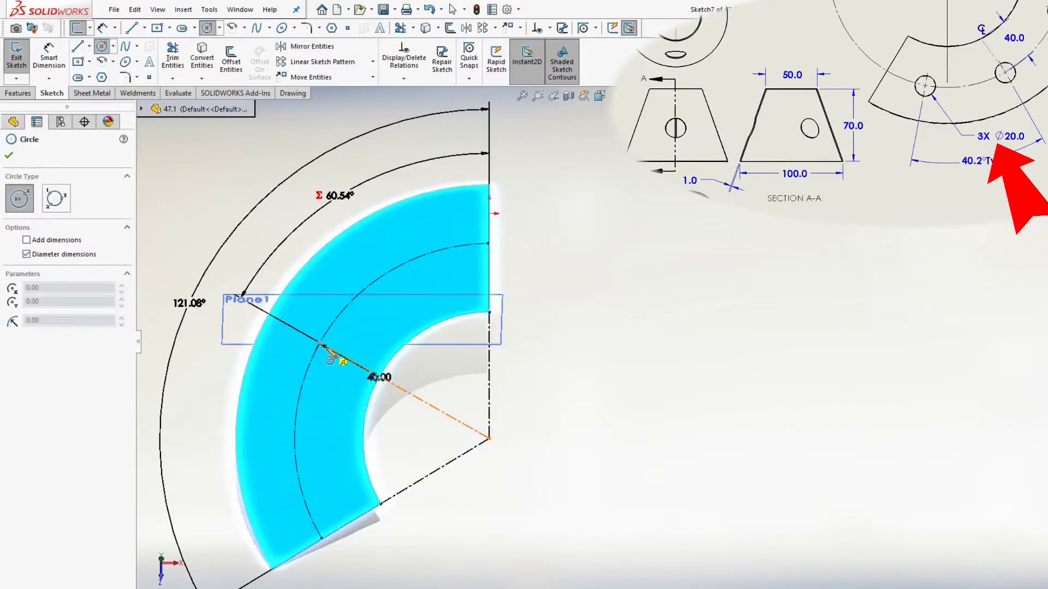
left_click(319, 344)
left_click(301, 330)
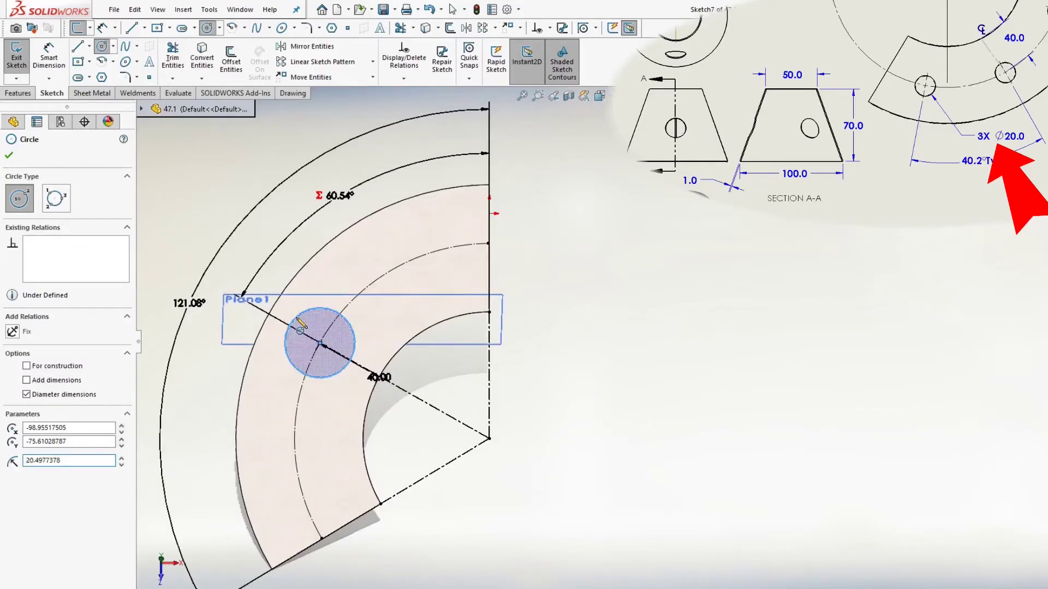
right_click(300, 316)
Dimension the circle's diameter to 20 mm
key("Escape")
left_click(48, 57)
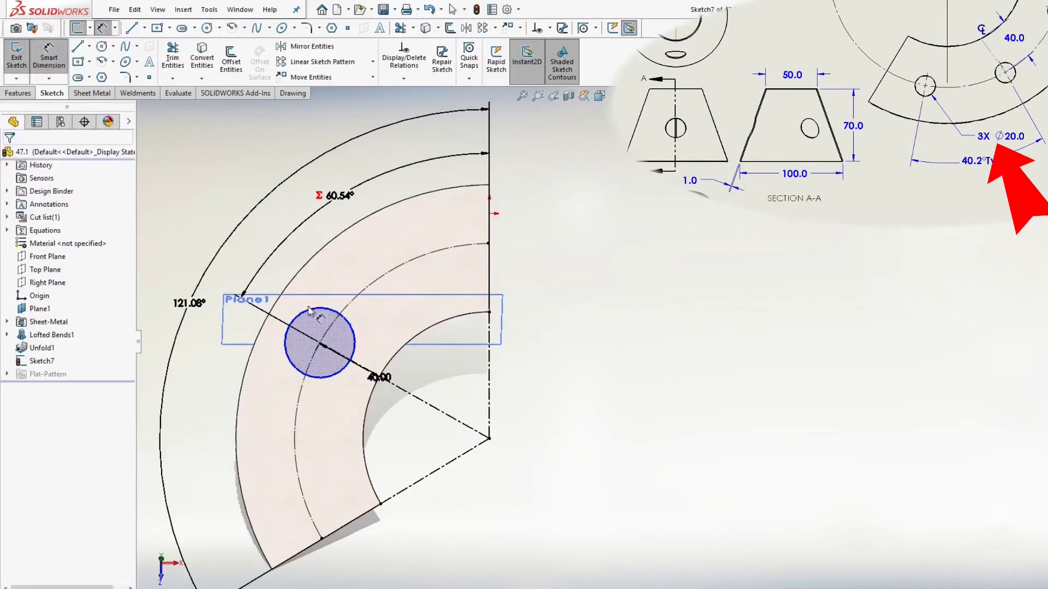
left_click(297, 319)
left_click(280, 261)
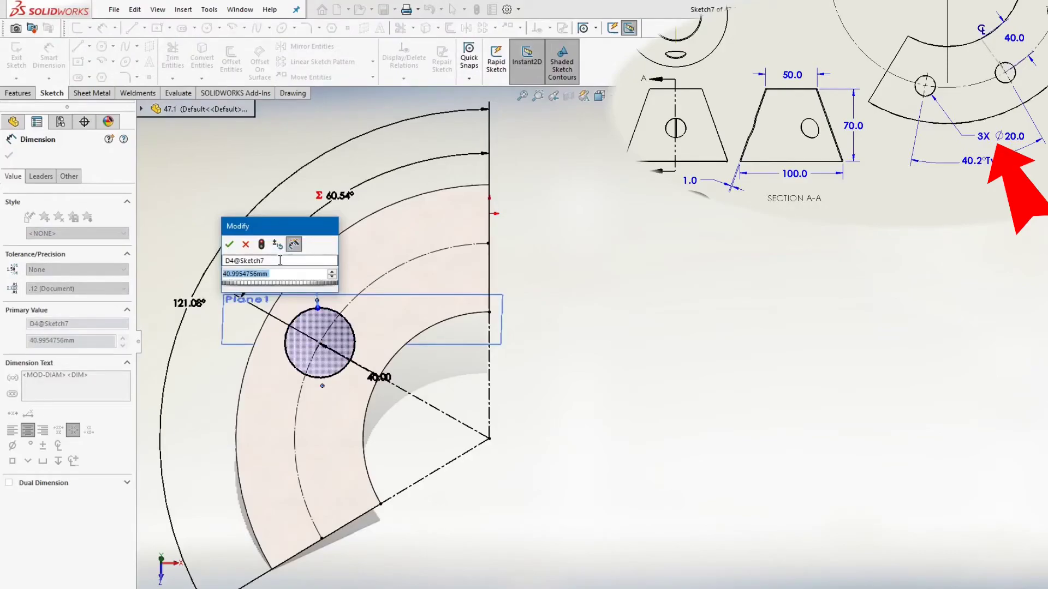
type("20")
key("Return")
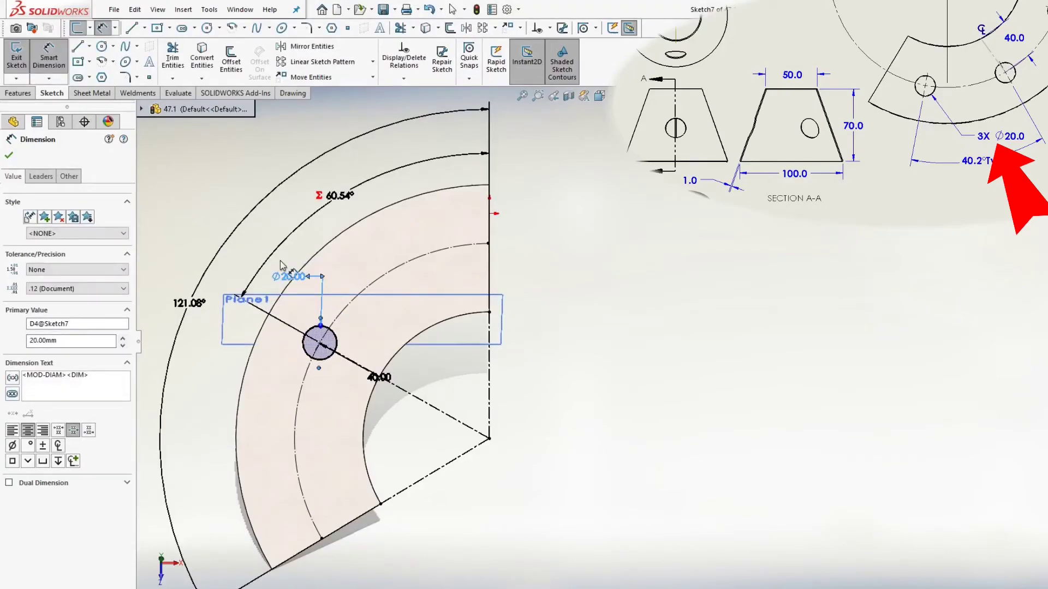
Sketch two circles on the construction arc, one above and one below the Ø20 circle
right_click(349, 265)
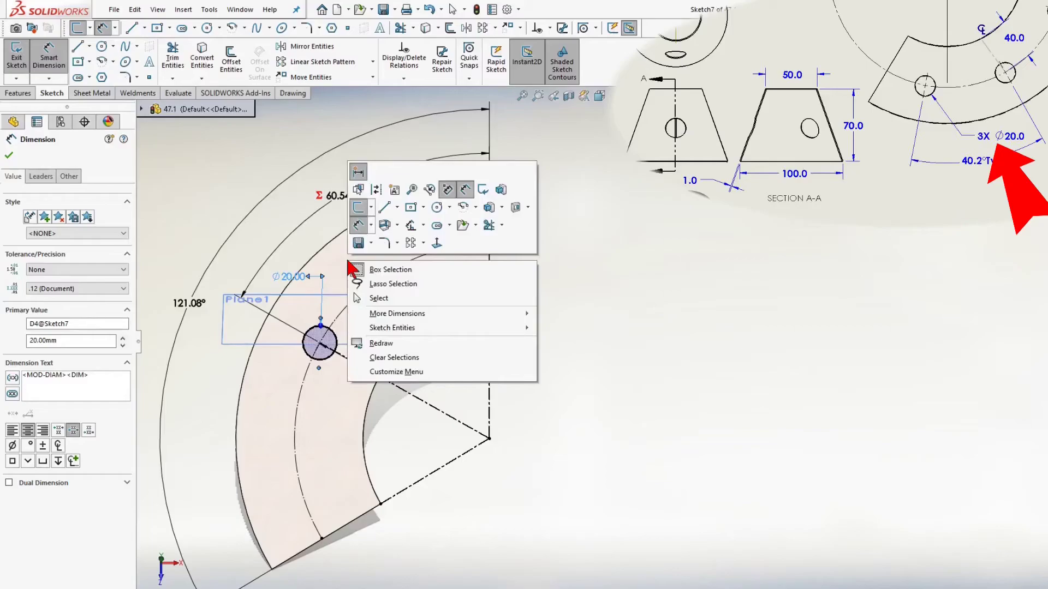
left_click(437, 207)
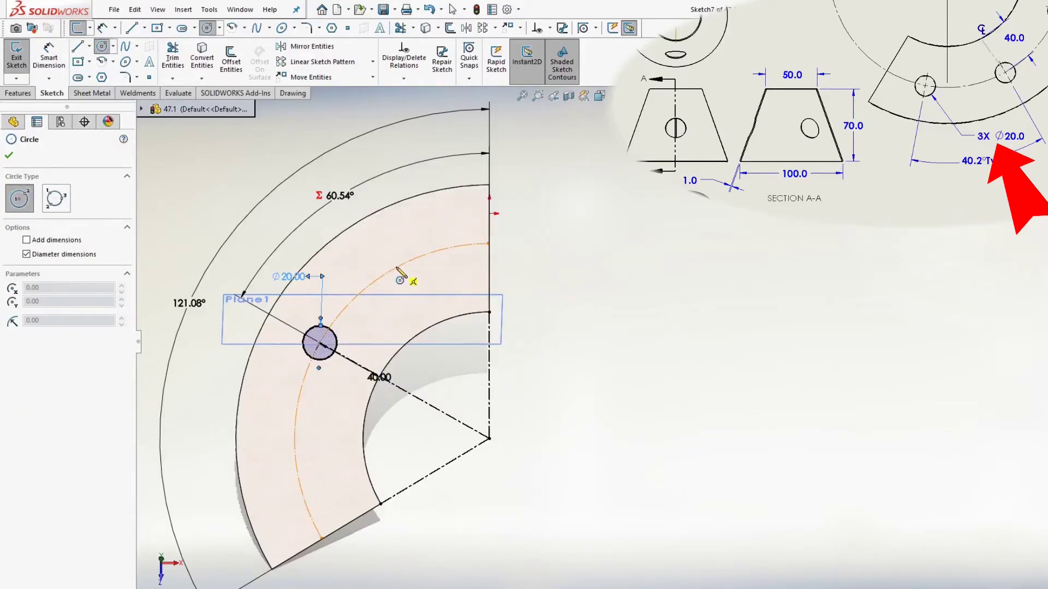
left_click(395, 267)
left_click(383, 280)
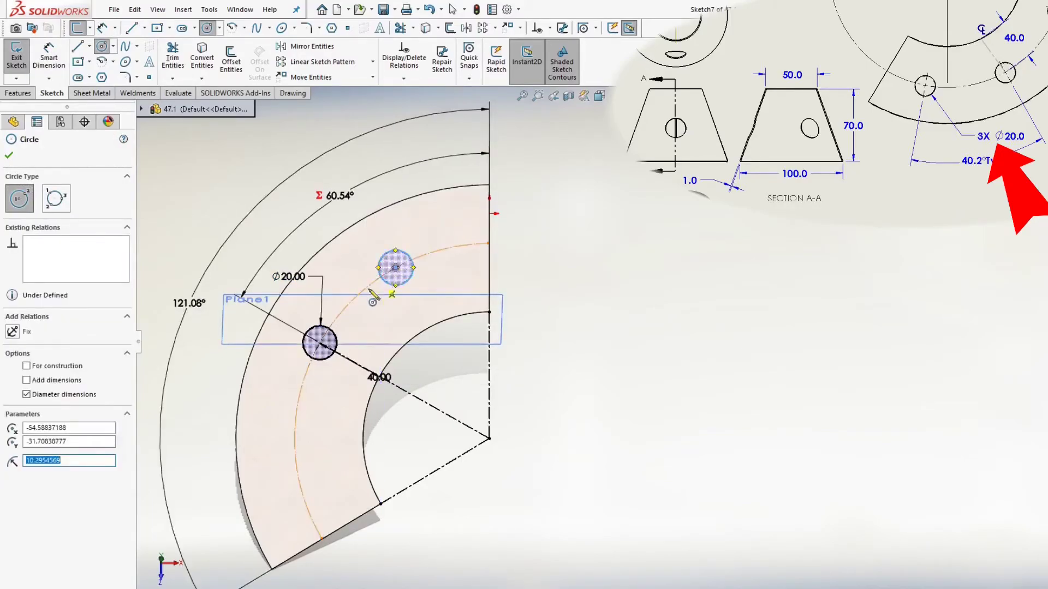
left_click(294, 451)
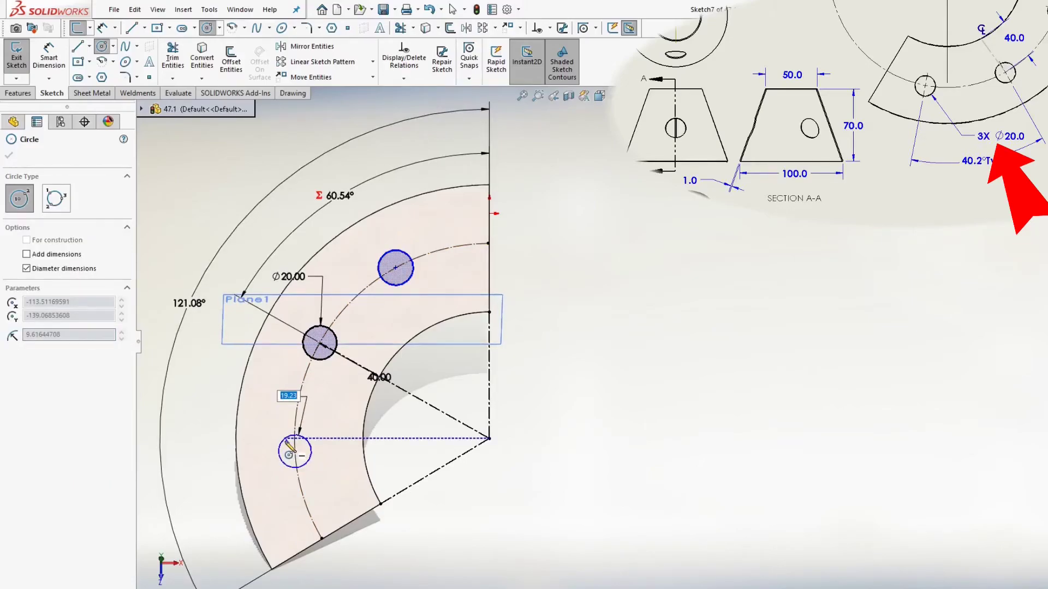
left_click(310, 446)
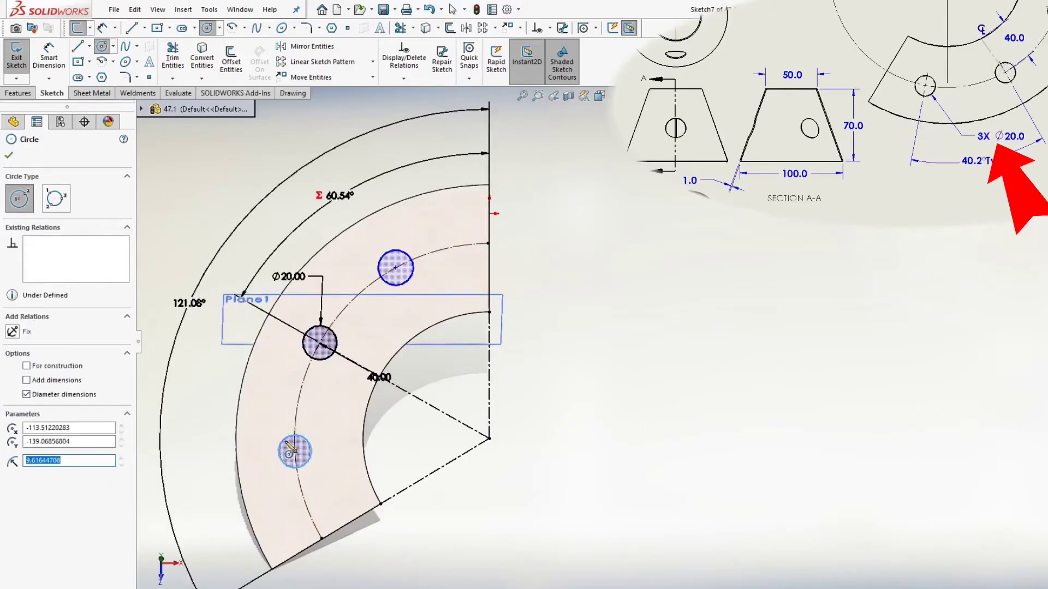
key("Escape")
Select the lower, upper and middle Ø20 circles together
left_click(310, 446)
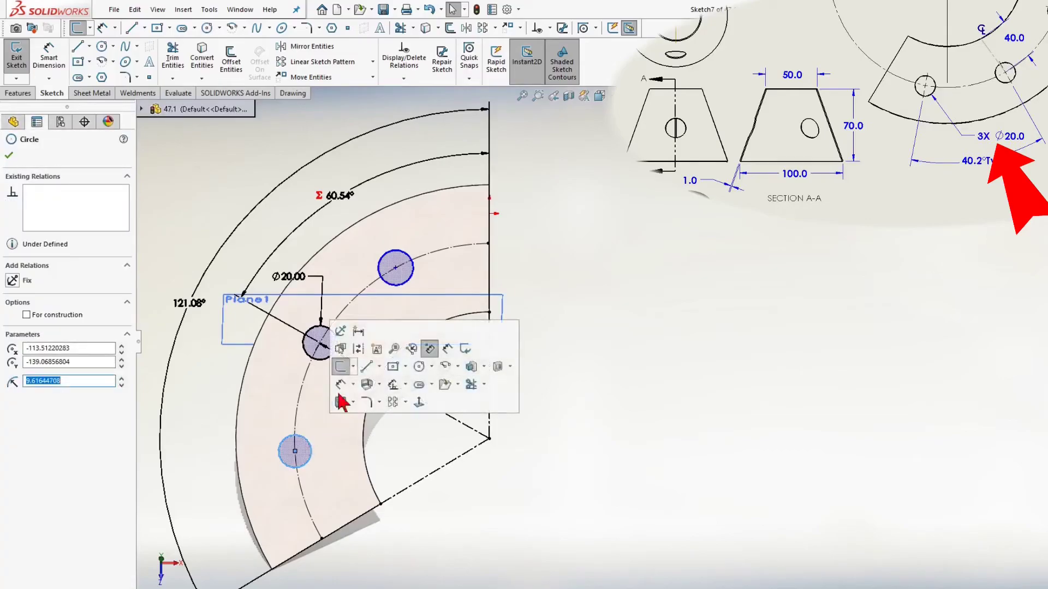
left_click(385, 276, "ctrl")
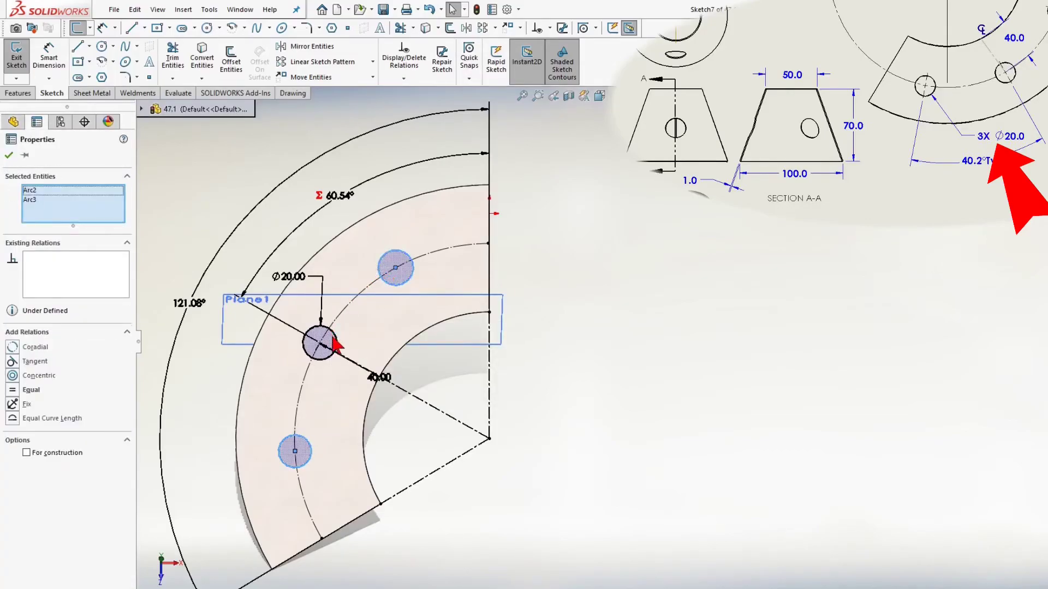
left_click(336, 340, "ctrl")
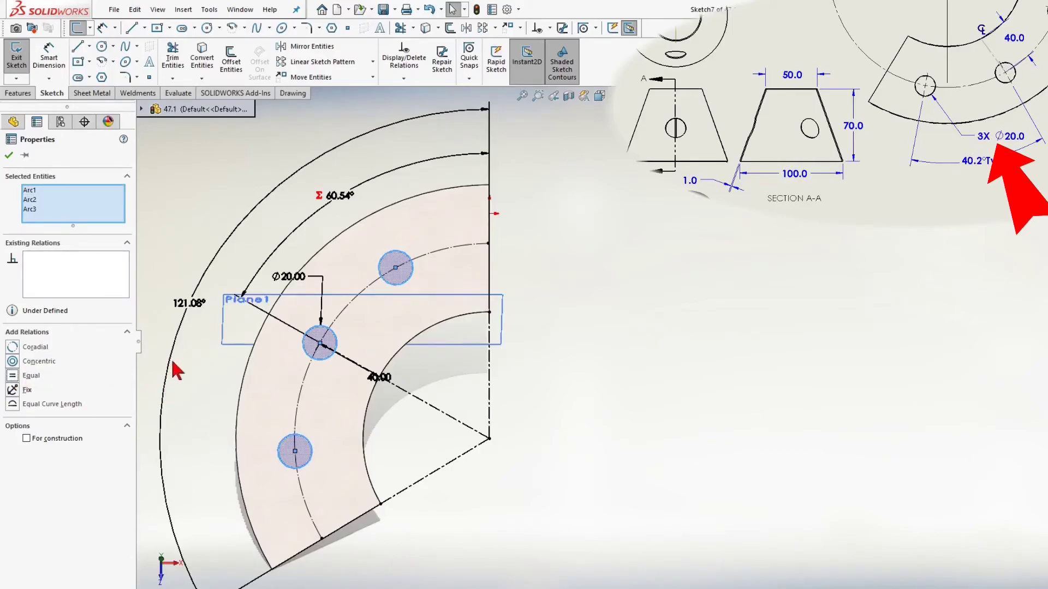
Draw centerlines from the arc's centre point to the lower and upper circle centres
right_click(228, 385)
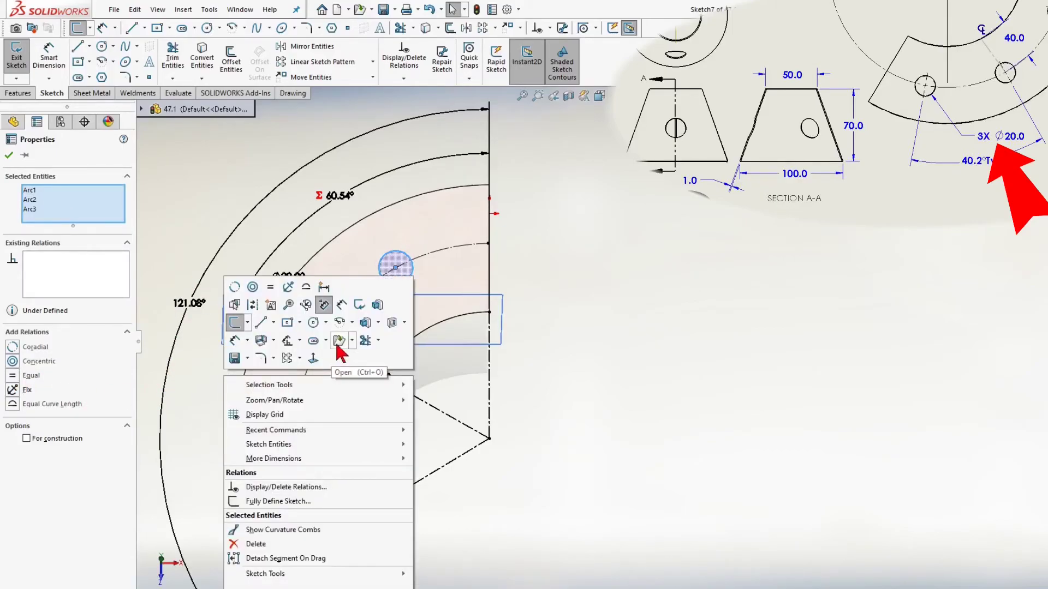
left_click(273, 322)
left_click(265, 355)
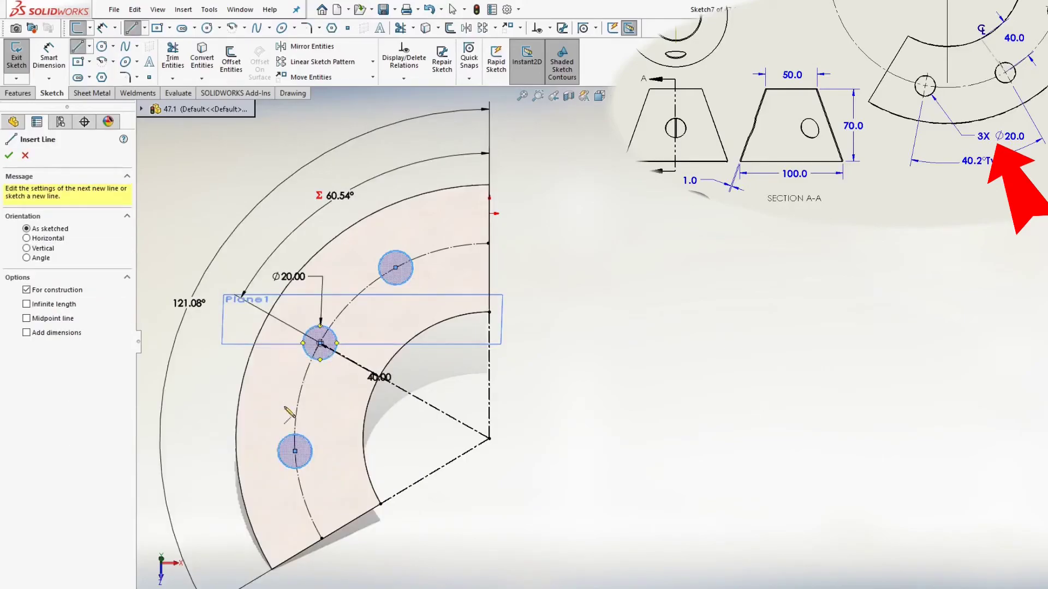
left_click(294, 452)
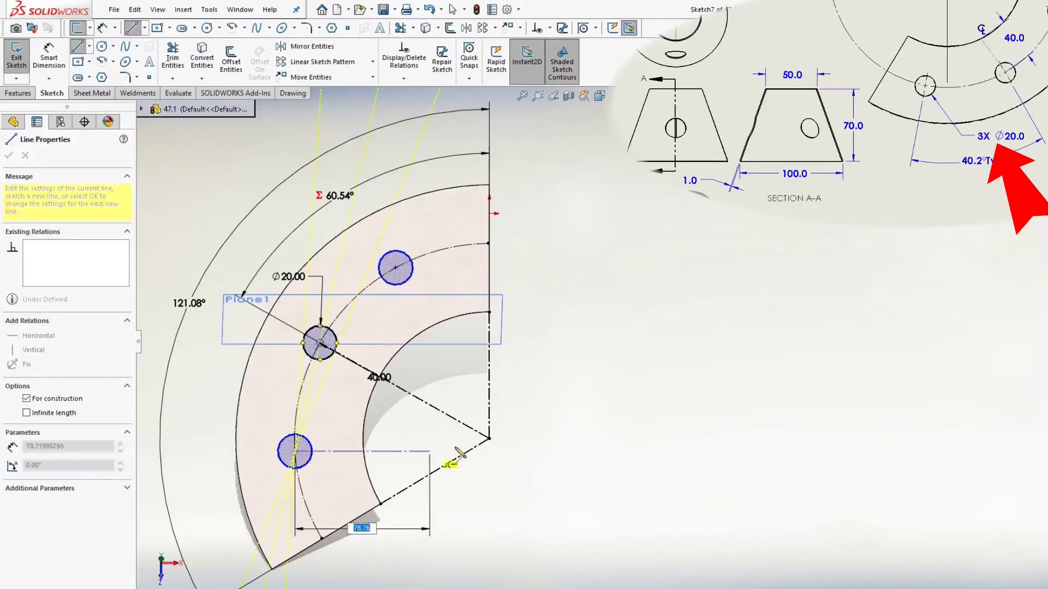
left_click(489, 438)
right_click(488, 438)
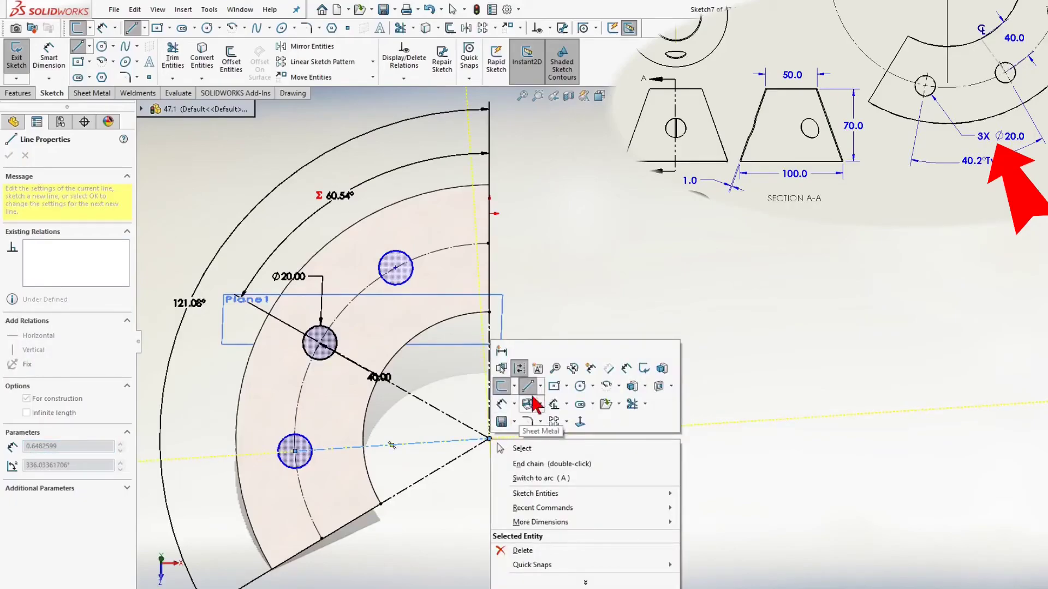
left_click(540, 386)
left_click(539, 418)
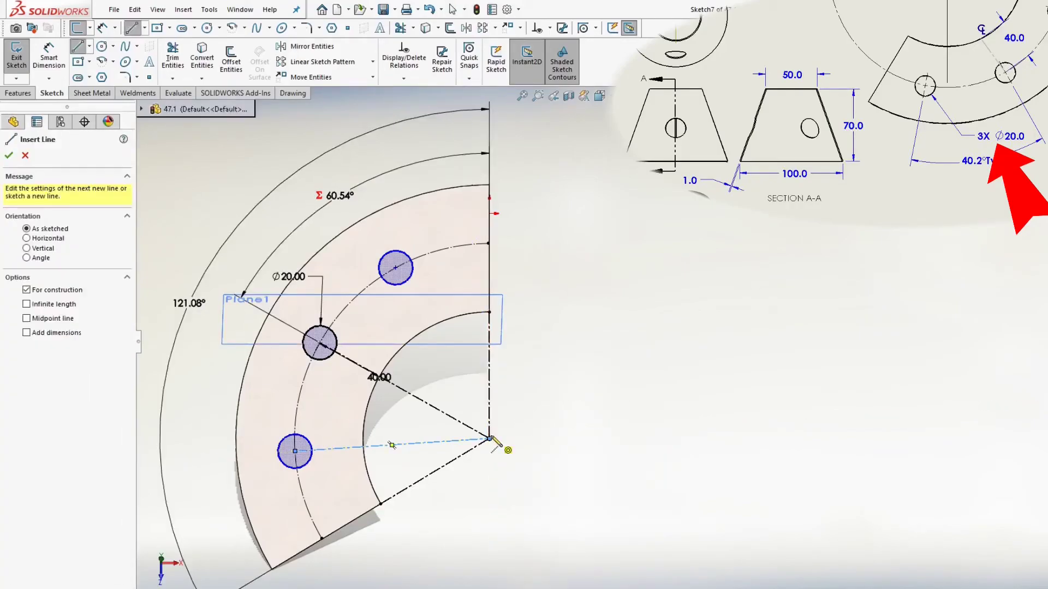
left_click(489, 438)
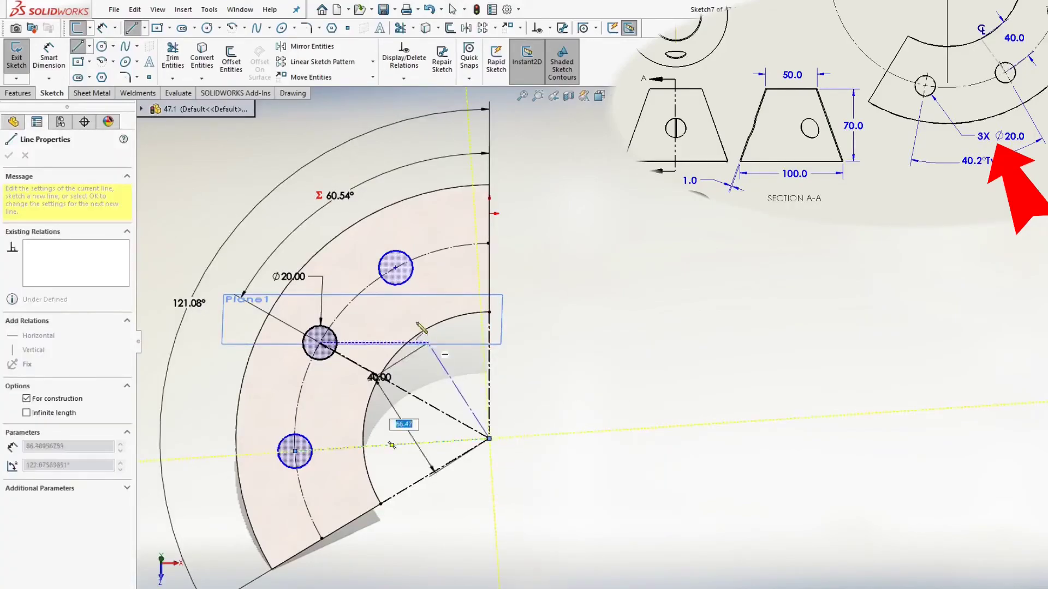
left_click(396, 267)
key("Escape")
Dimension the upper and lower centerlines each 40° from the middle hole's line
right_click(402, 332)
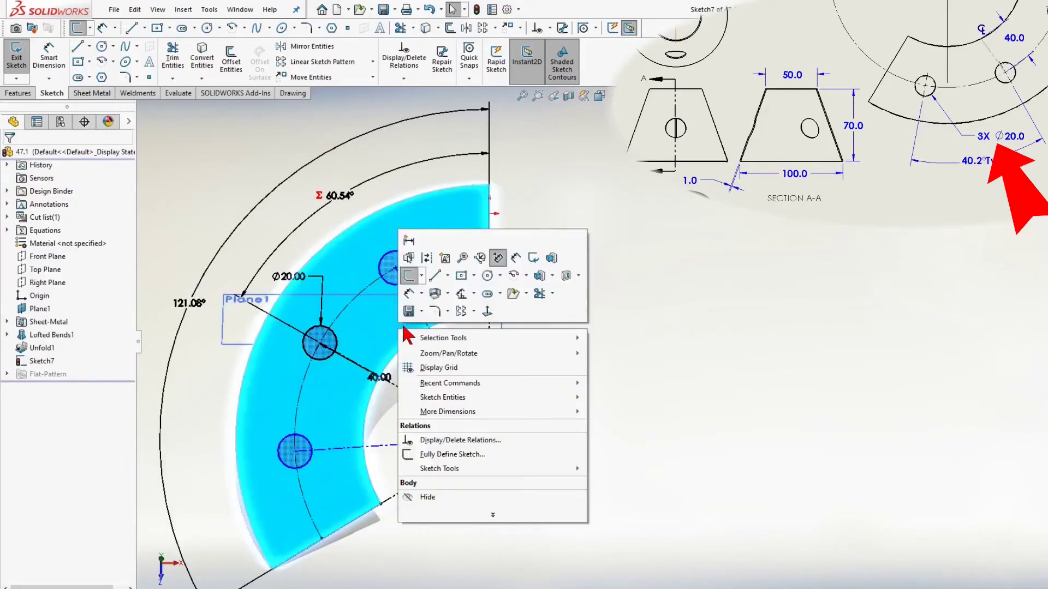
left_click(470, 298)
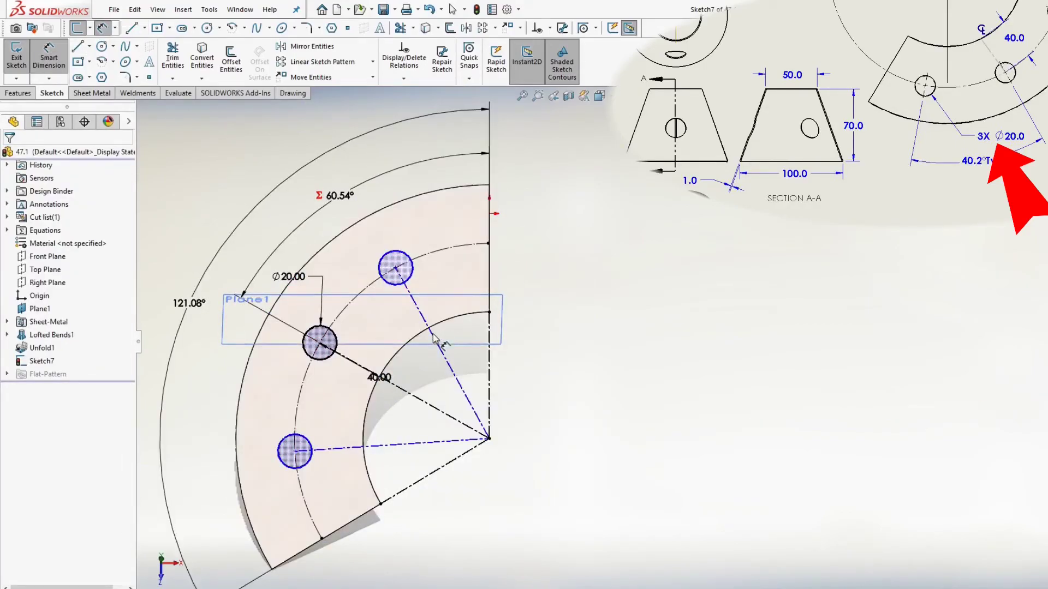
left_click(431, 327)
left_click(380, 375)
left_click(386, 344)
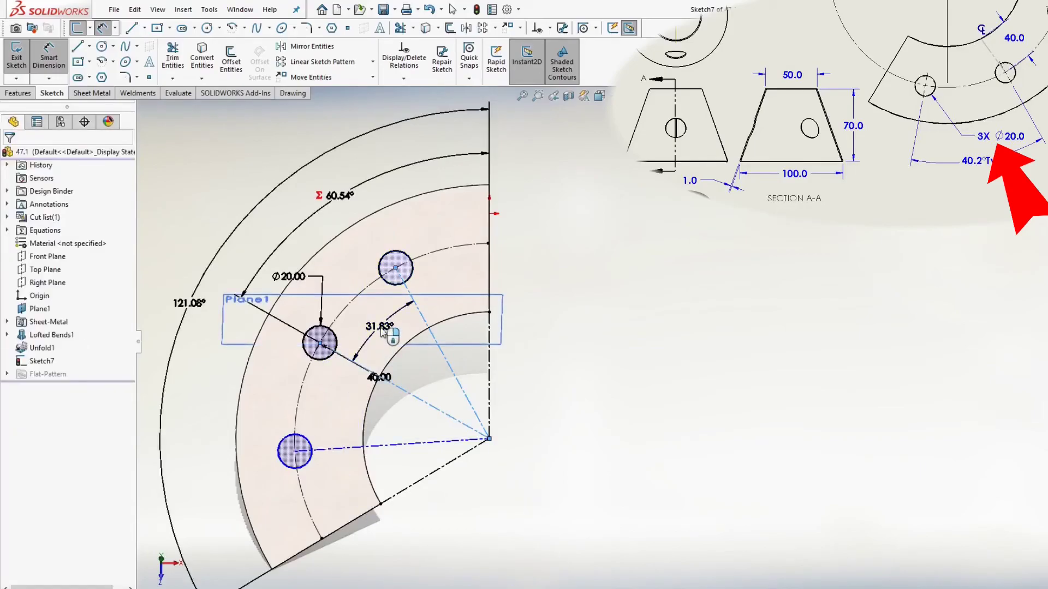
type("40")
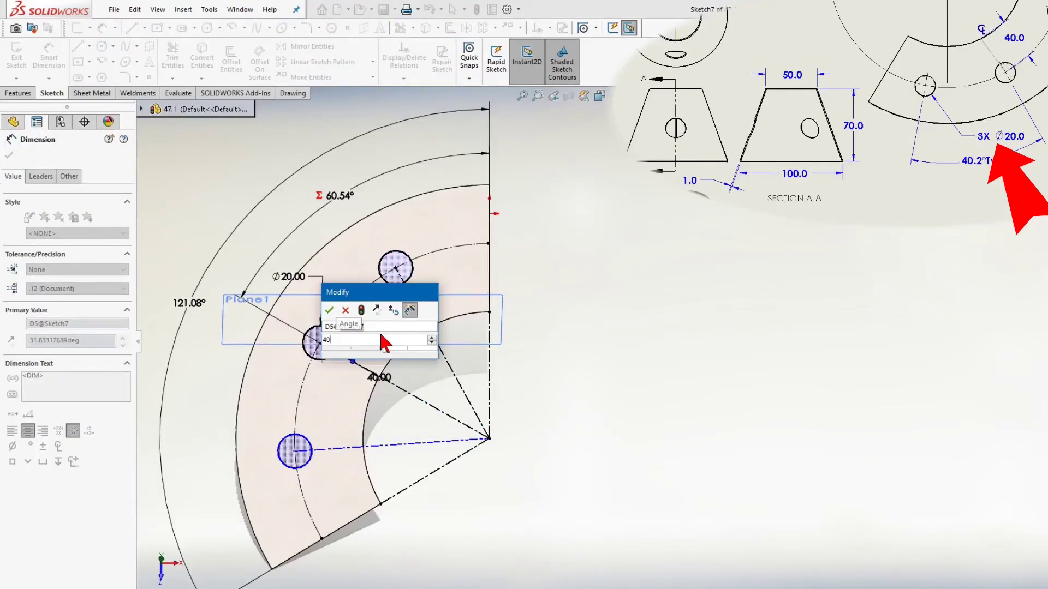
key("Return")
left_click(350, 359)
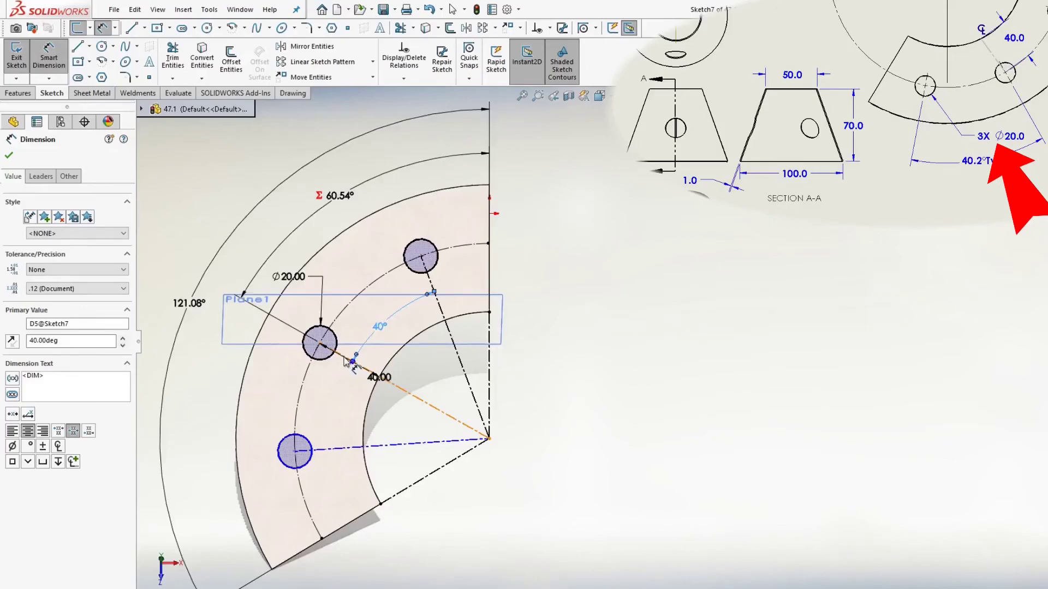
left_click(340, 447)
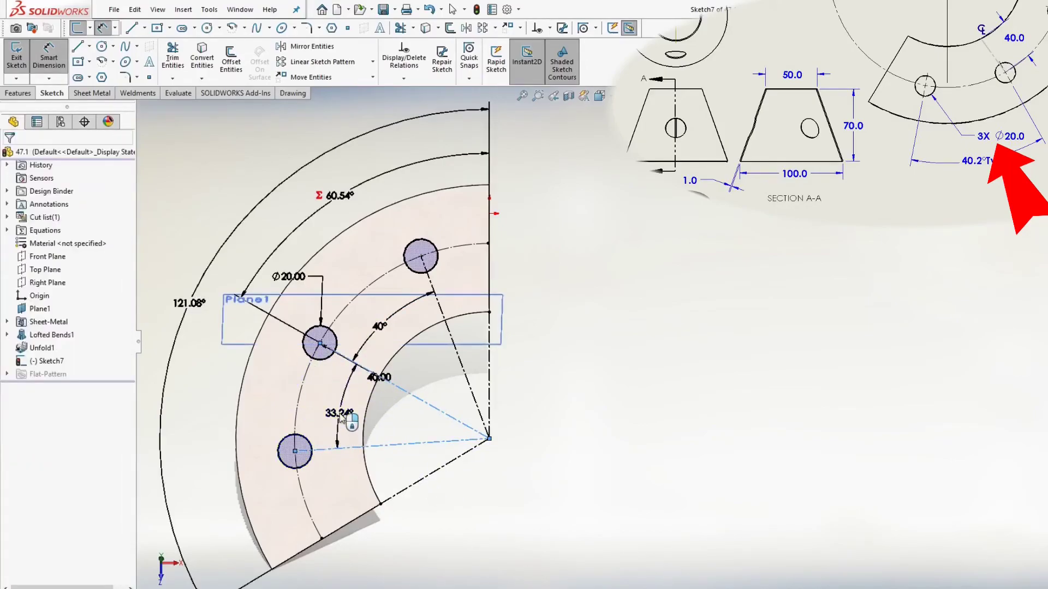
left_click(339, 418)
type("40")
key("Return")
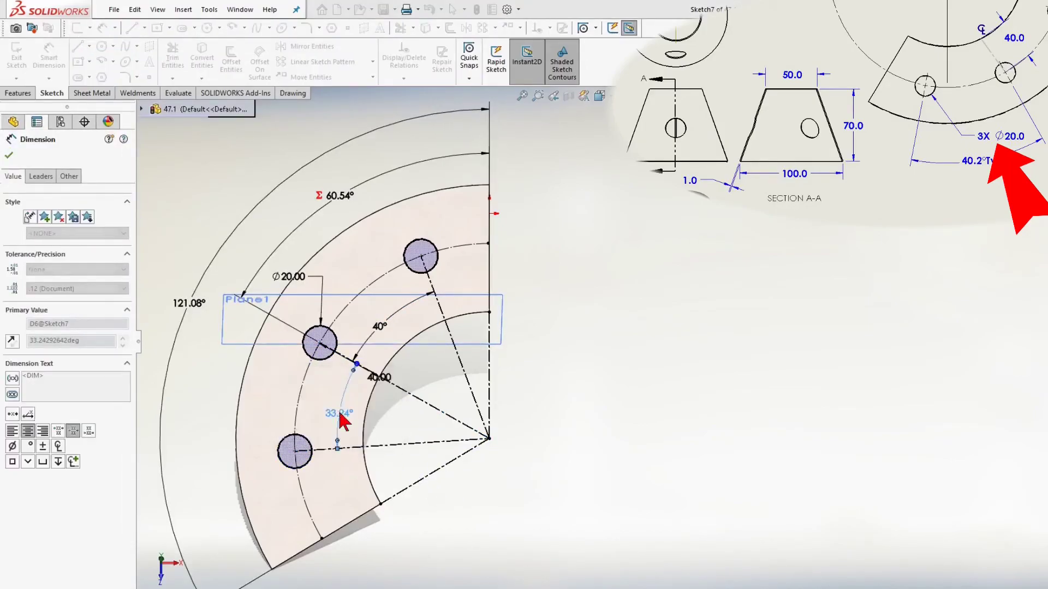
Cut the three circles through the flat blank as an Up To Next extruded cut
right_click(401, 405)
left_click(581, 351)
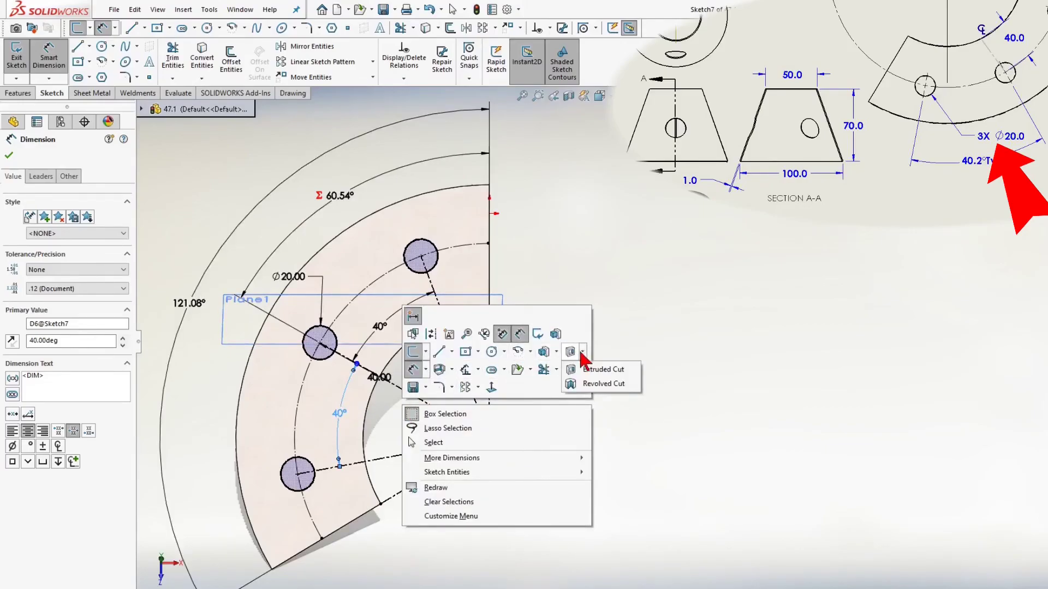
left_click(584, 368)
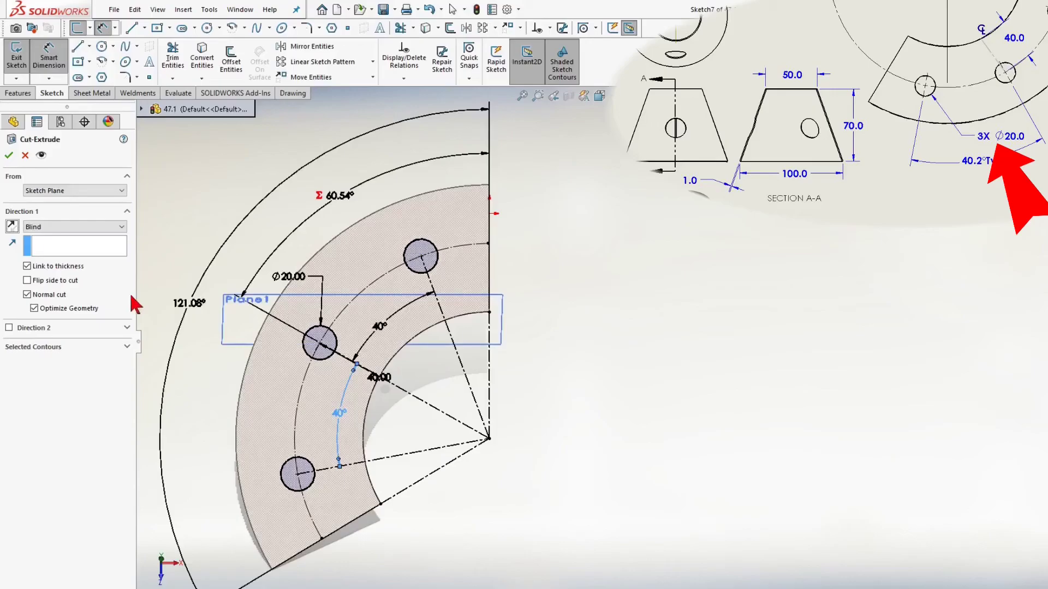
left_click(121, 226)
left_click(58, 261)
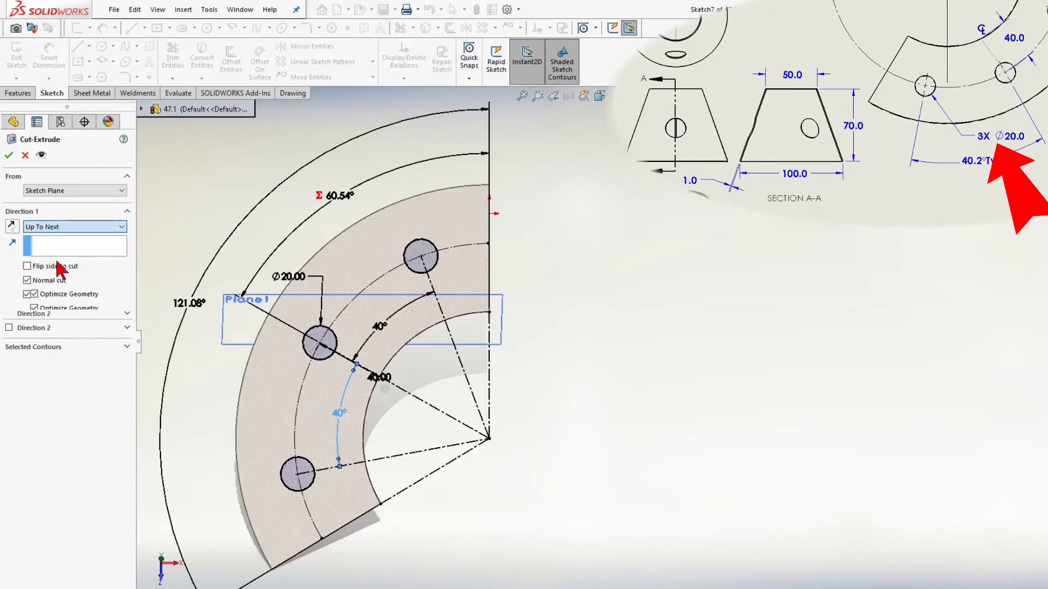
key("Return")
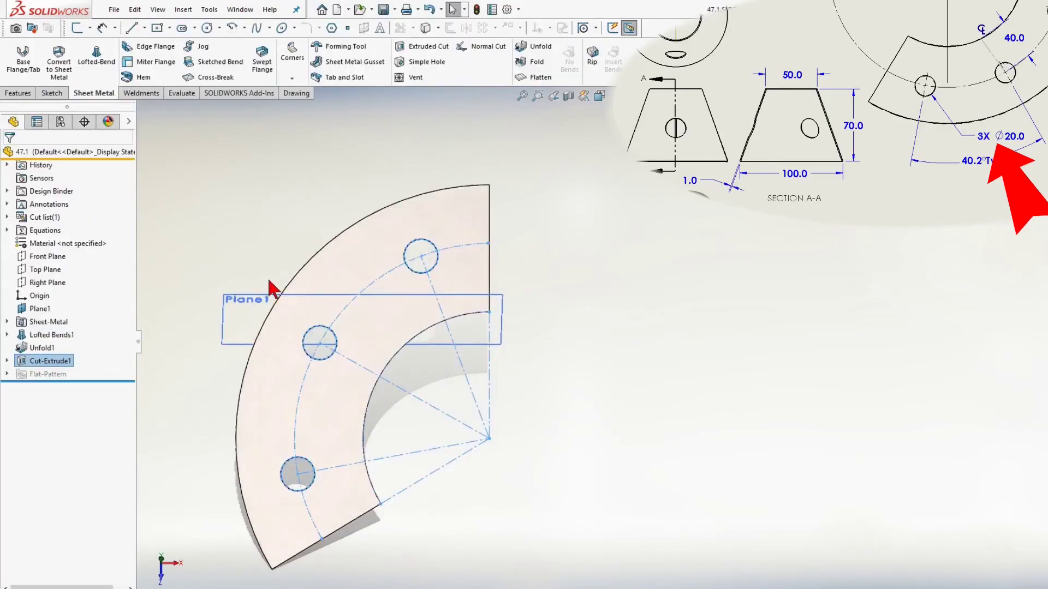
Check the holes and hide Plane1
middle_click_drag(362, 319, 356, 257)
right_click(247, 303)
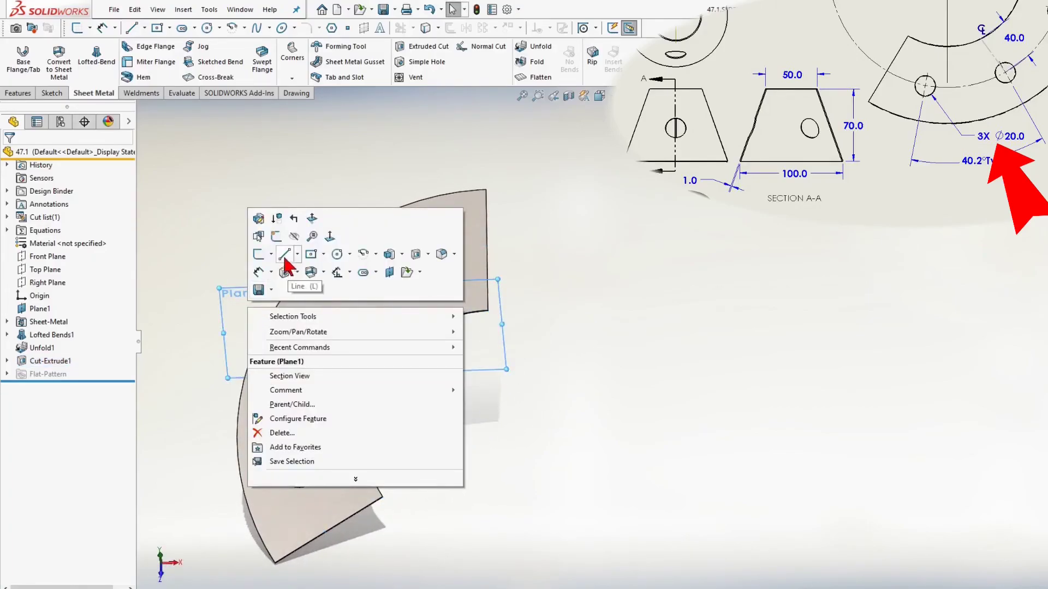
left_click(304, 240)
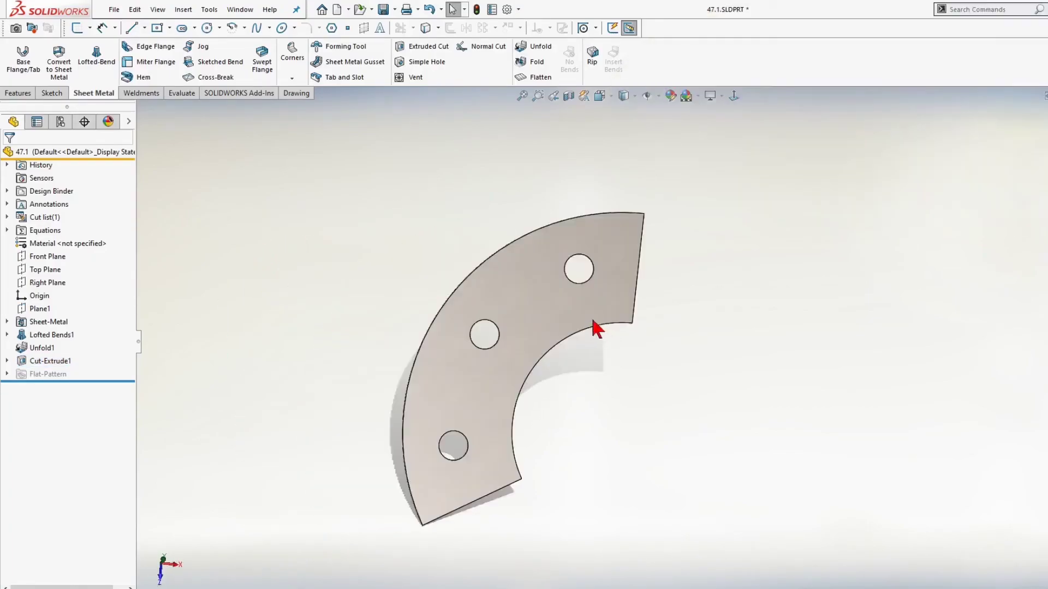
Start a Fold to refold the holed blank, choosing Freeform Bend1 as the bend
left_click(528, 63)
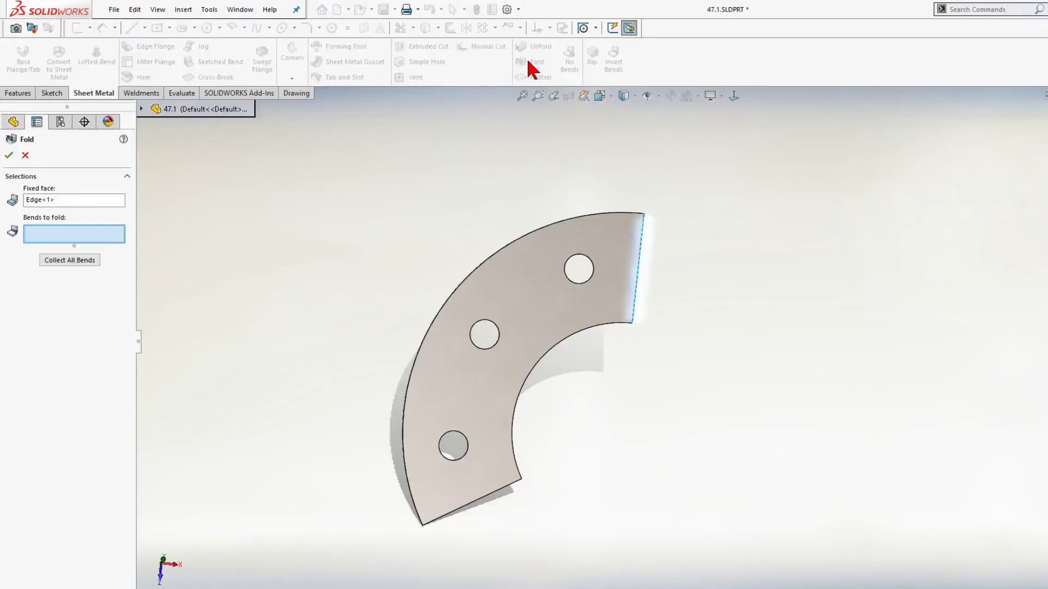
left_click(528, 294)
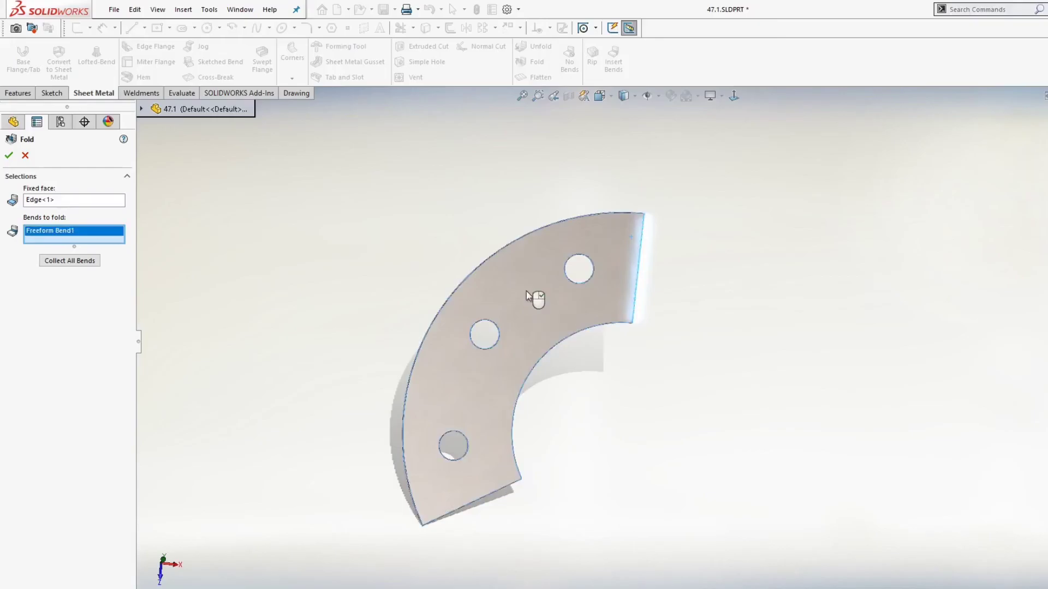